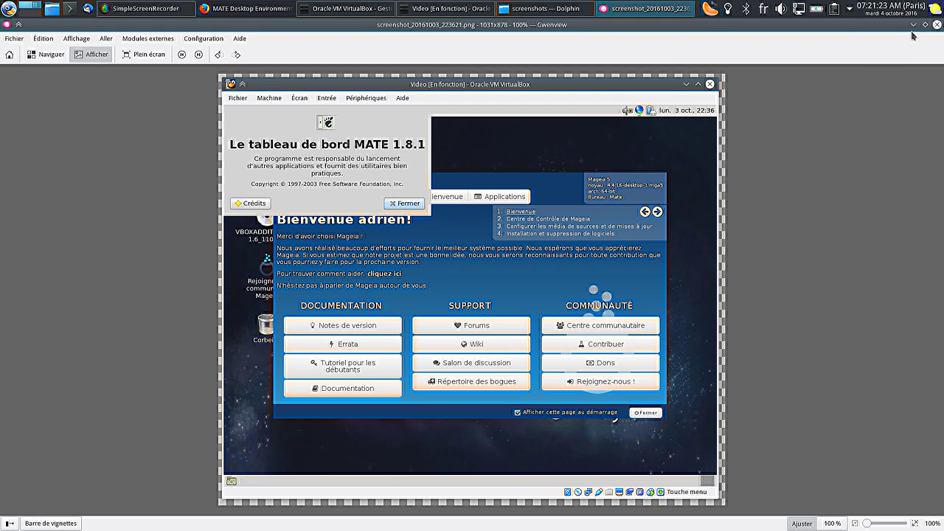
- Close the image viewer and rename screenshot_20161003_223621.png as mageia_mate_bogue.png in the screenshots folder
click(936, 25)
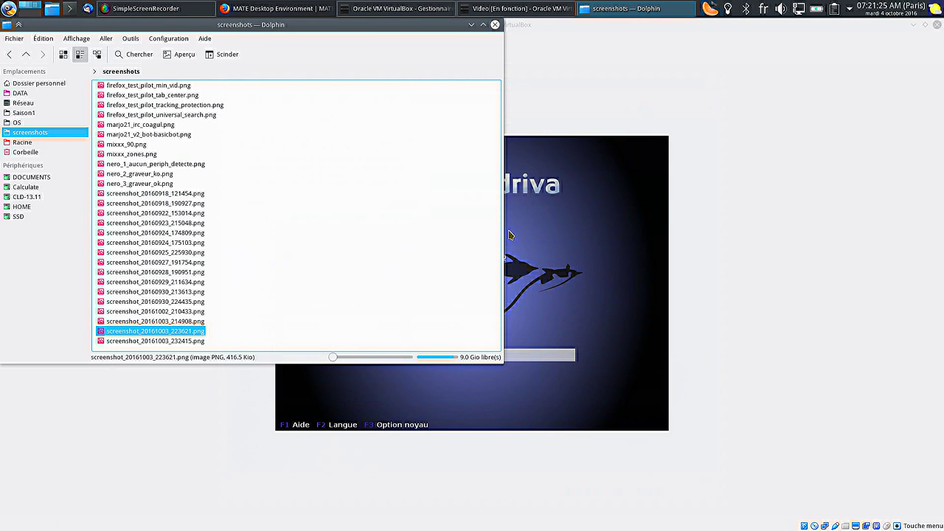
key(F2)
text(mageia_)
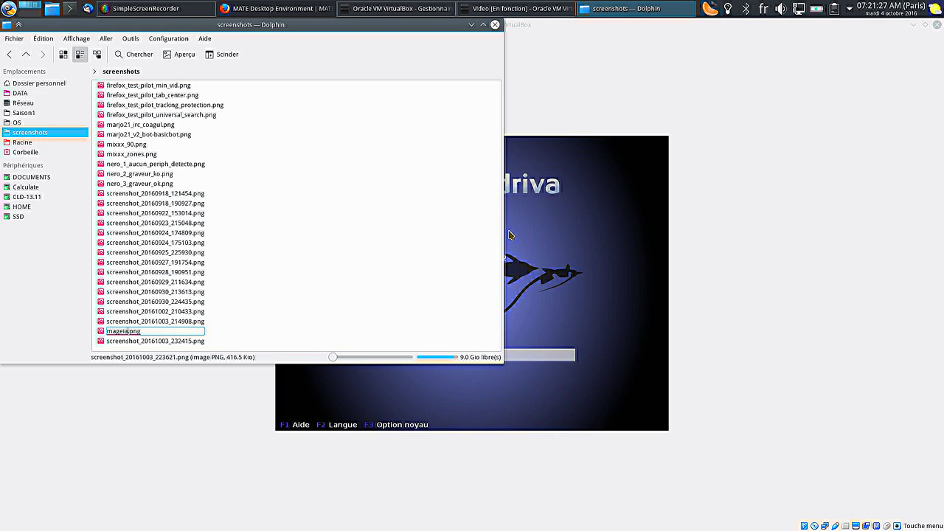
text(mate_iso)
key(BackSpace)
key(BackSpace)
key(BackSpace)
text(bogue)
key(Return)
- Switch to the Video virtual machine in VirtualBox, make it full screen, boot Calculate Linux and log in with the account password
click(472, 25)
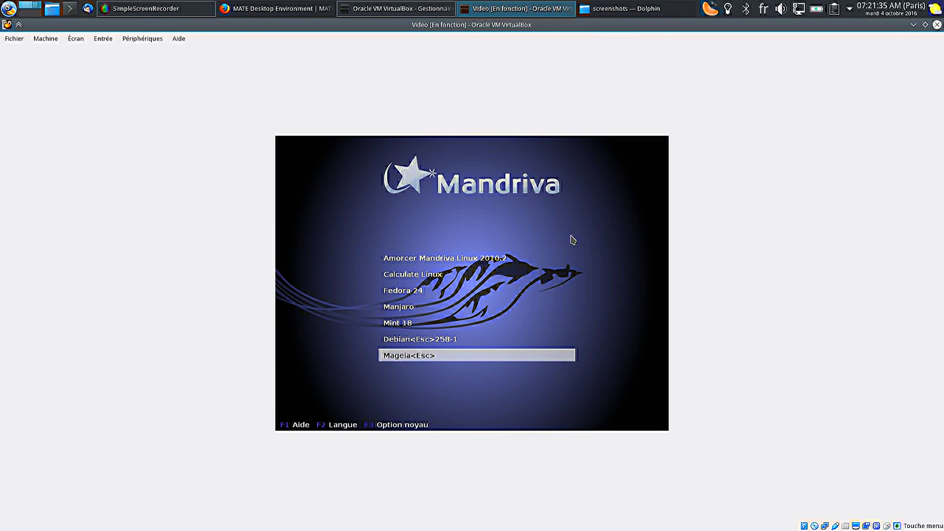
key(Control_R+f)
key(Up)
key(Up)
key(Up)
key(Up)
key(Up)
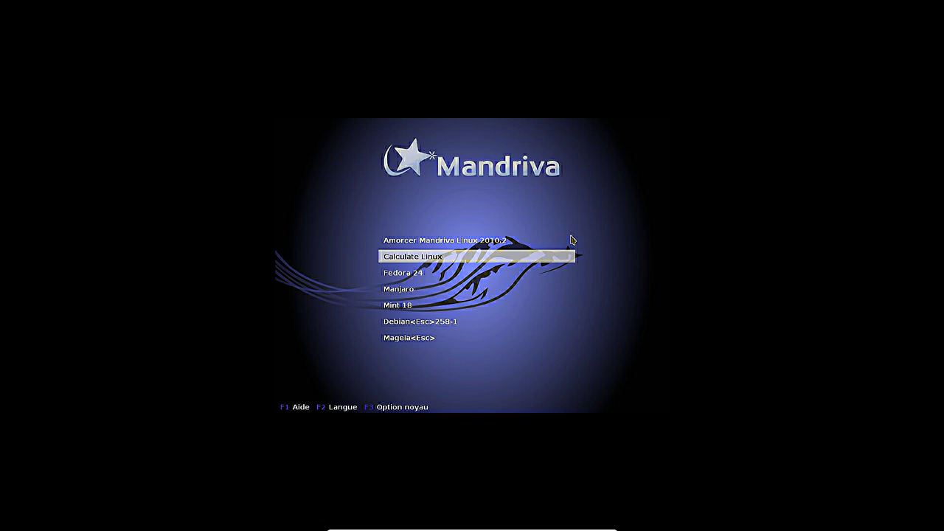
key(Return)
key(Return)
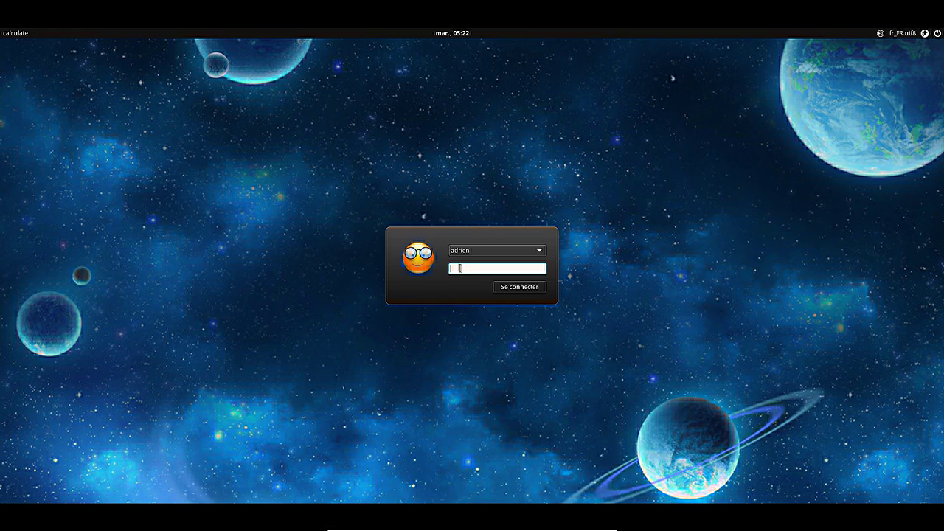
text(********)
key(Return)
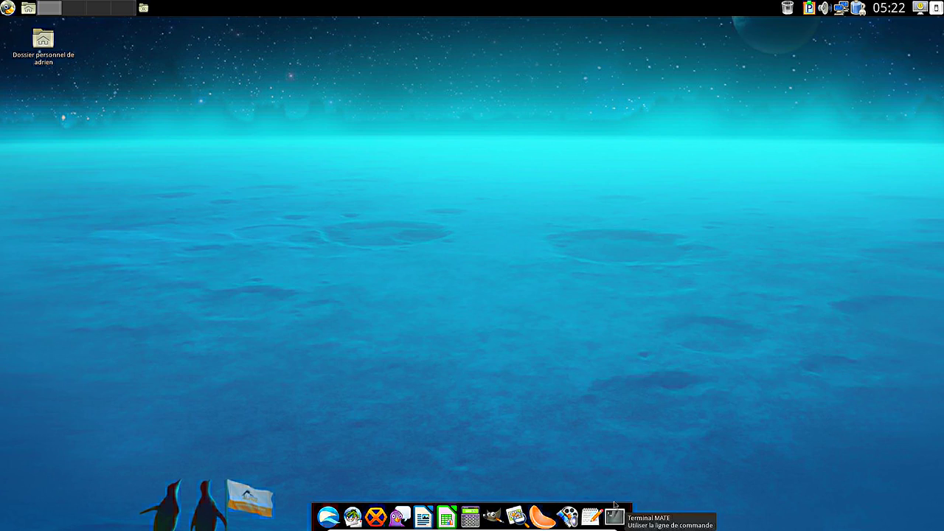
- Open the MATE System Monitor and move its window towards the middle of the desktop to read the resource usage
click(7, 8)
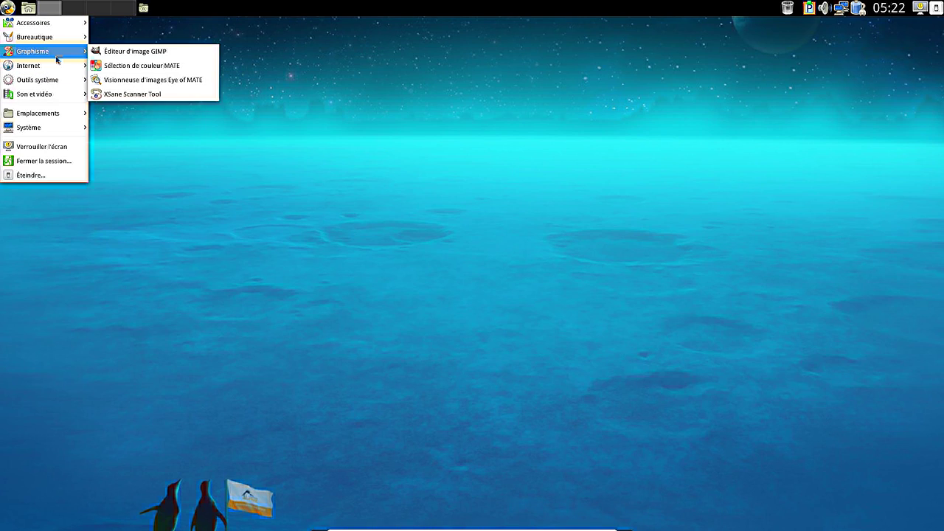
mouse_move(51, 80)
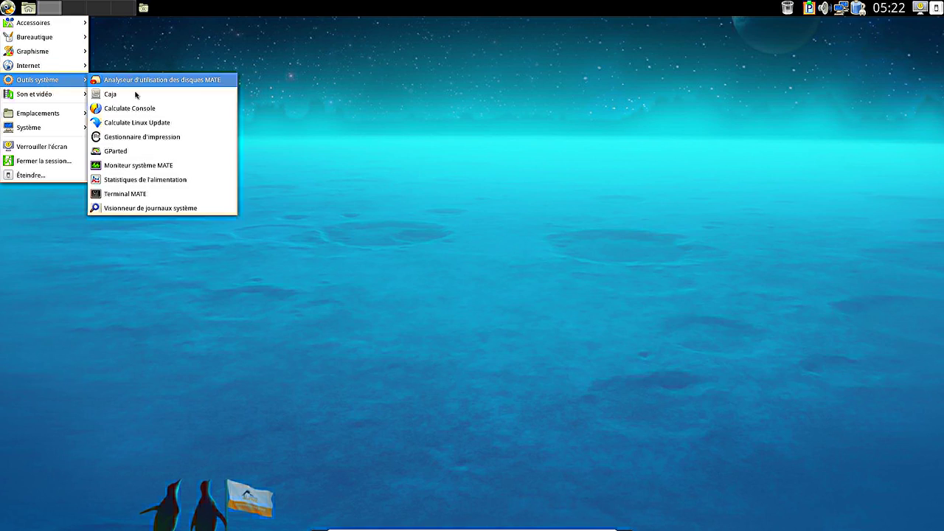
click(136, 165)
drag(263, 38, 508, 128)
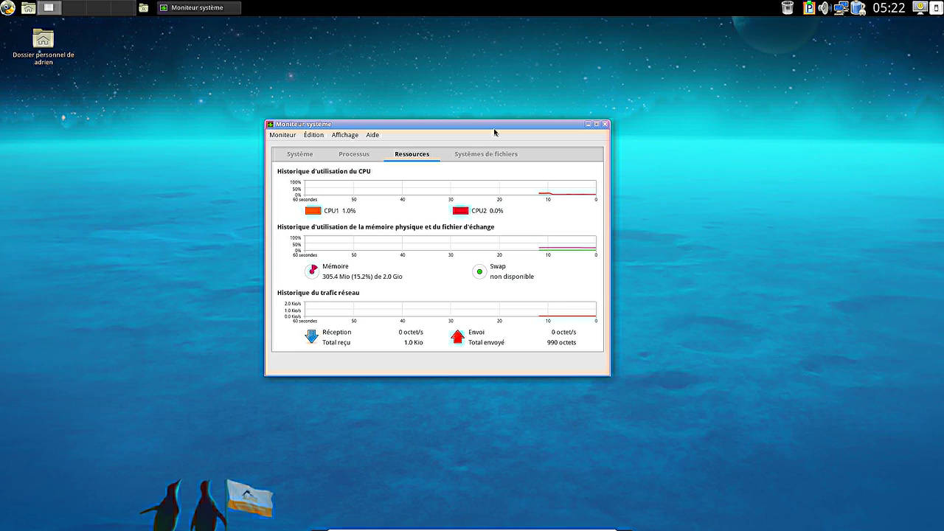
- Sort the running processes by descending memory, examine the marco and mate-panel entries, and close the System Monitor
click(345, 154)
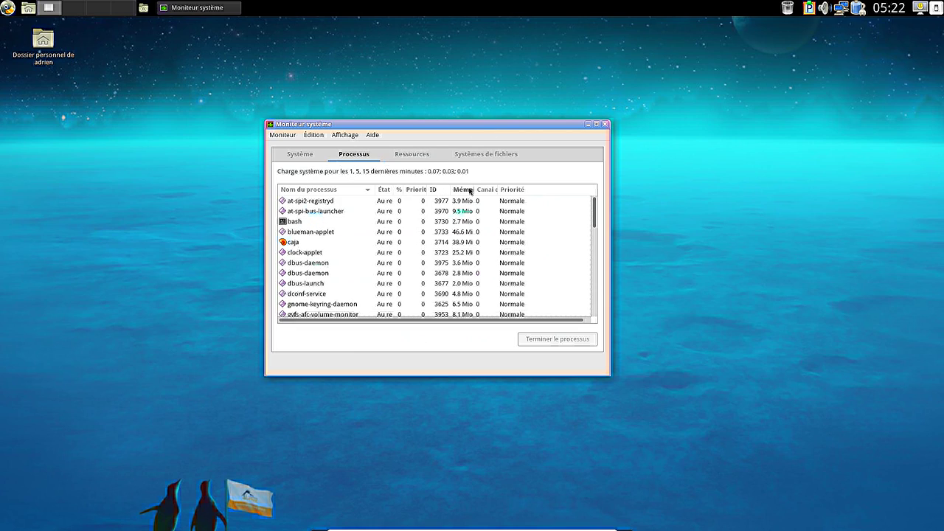
click(465, 190)
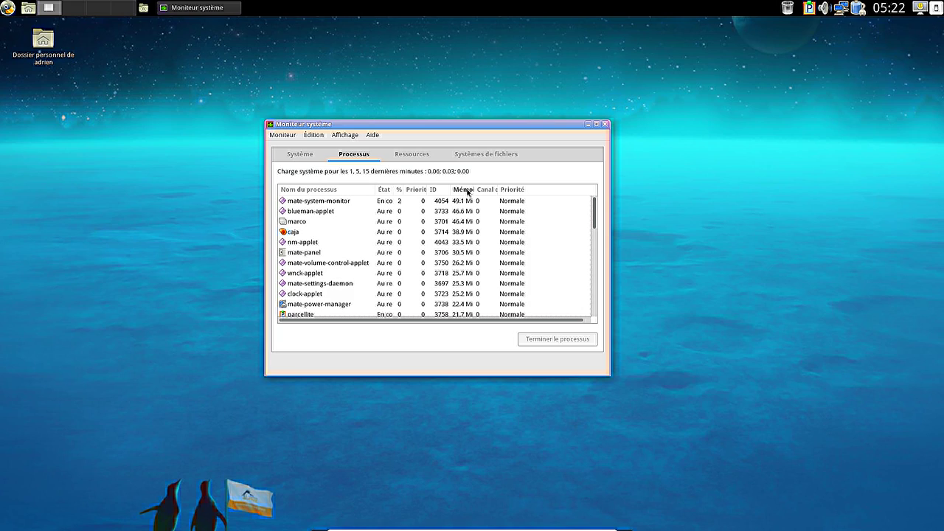
click(461, 254)
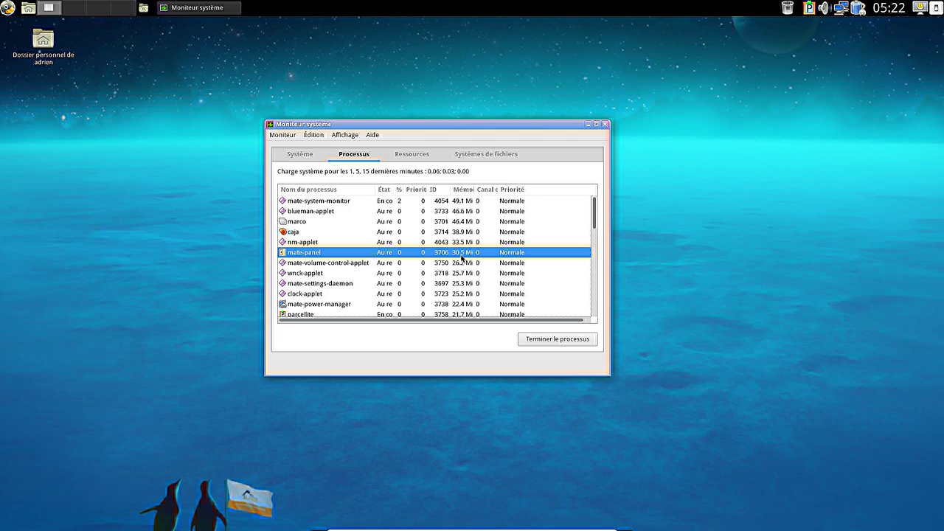
click(309, 223)
click(324, 255)
click(605, 124)
- Browse the main menu's application categories and open the MATE Control Centre to view its settings
click(7, 8)
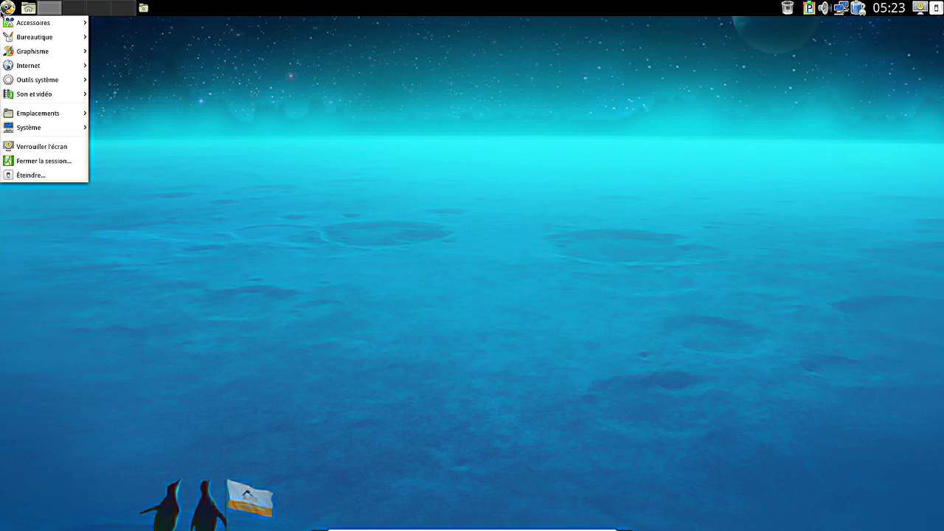
mouse_move(59, 44)
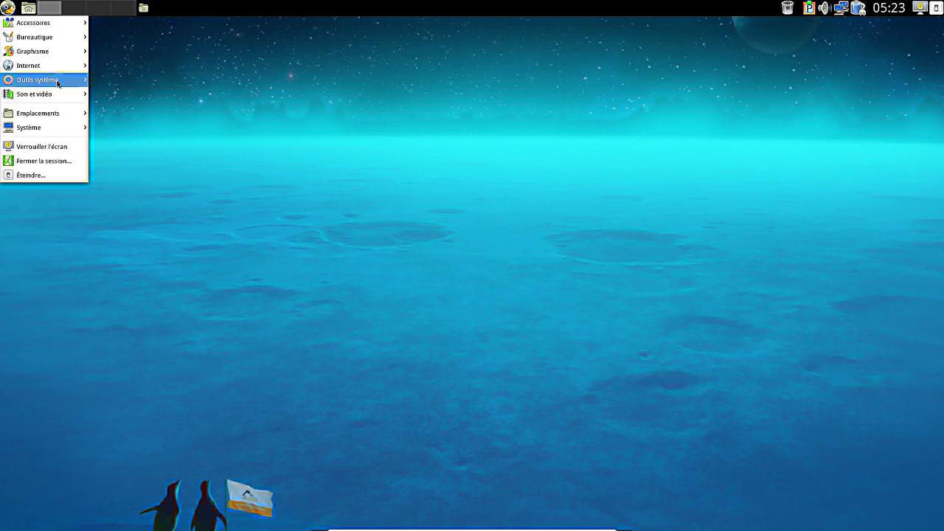
mouse_move(63, 129)
click(144, 128)
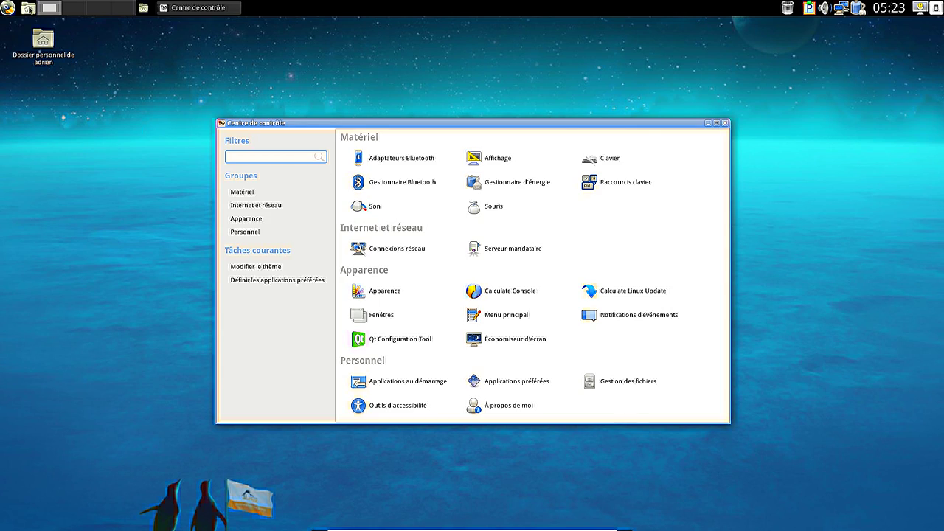
- View the About MATE information to check the desktop environment's version, and close it
click(17, 11)
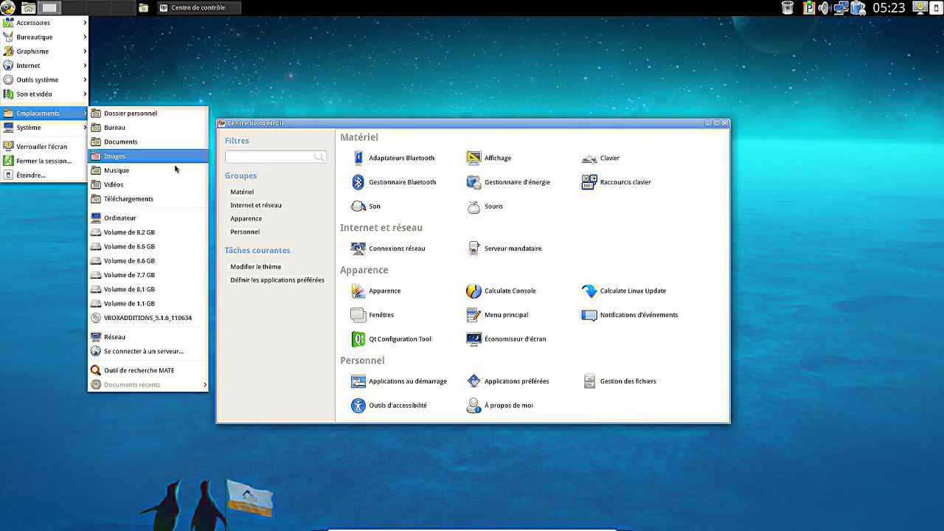
mouse_move(58, 131)
click(130, 161)
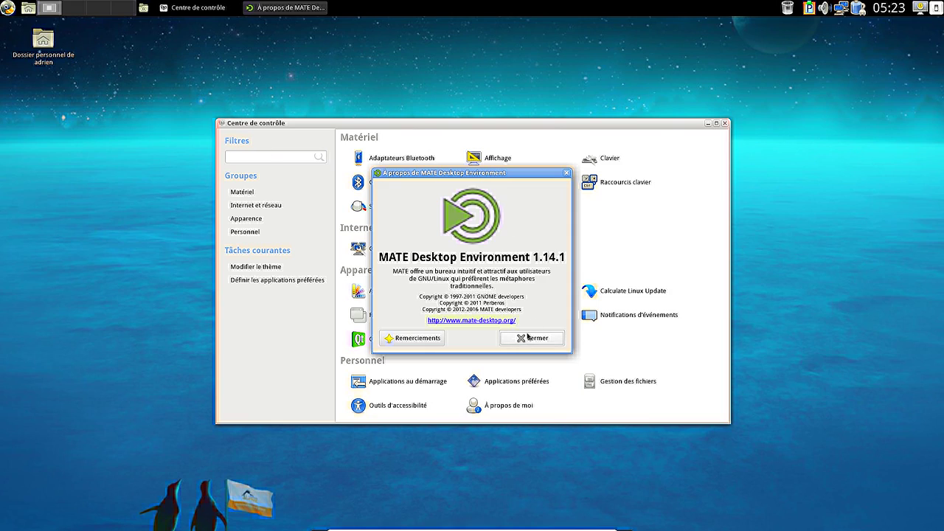
click(530, 339)
- Open the appearance preferences and review the theme customization options for colours, window borders, icons and pointer
click(419, 296)
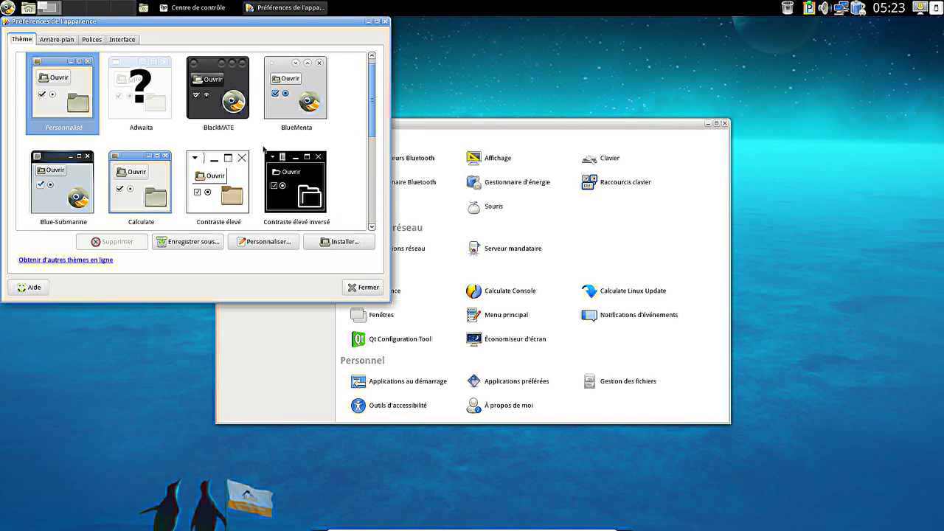
click(250, 242)
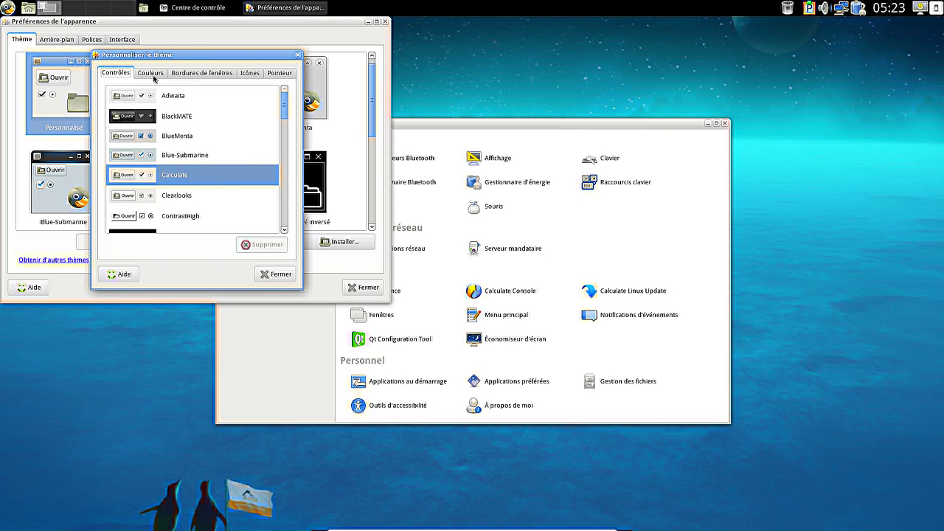
click(154, 77)
click(195, 73)
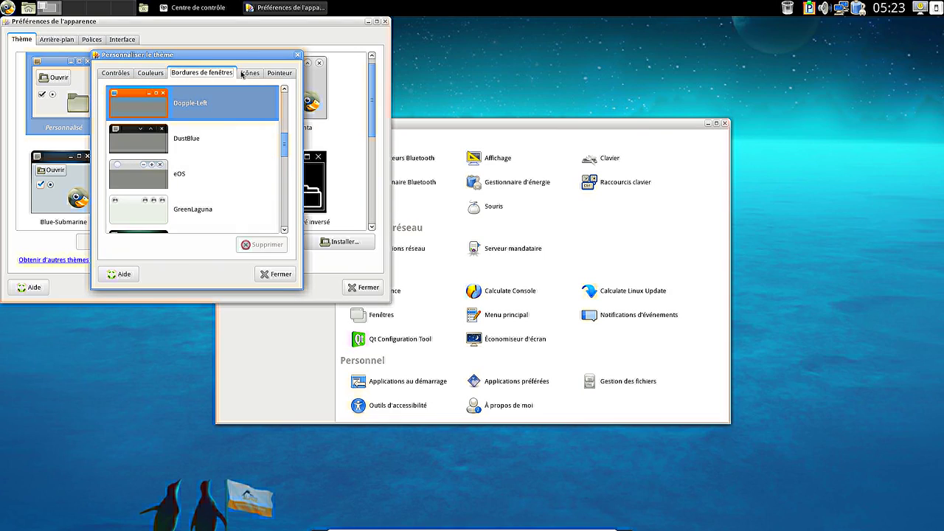
click(247, 74)
click(283, 73)
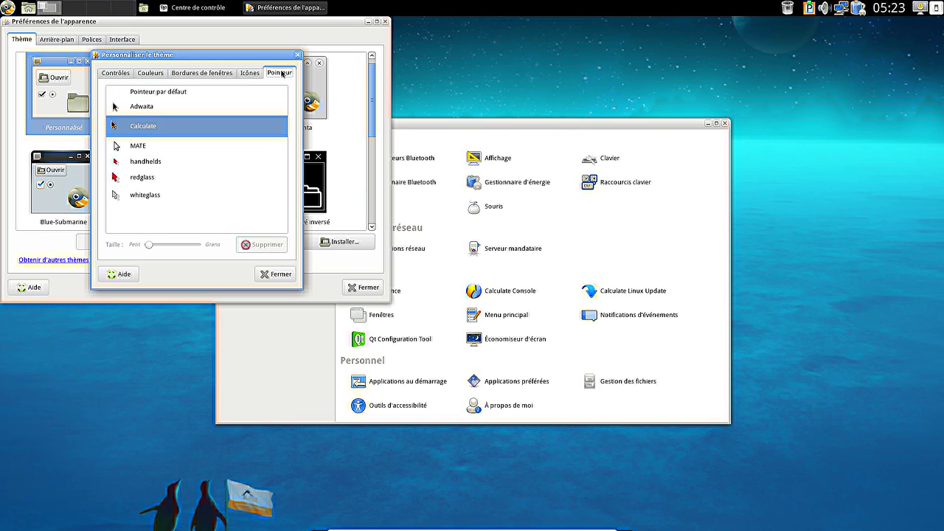
click(297, 54)
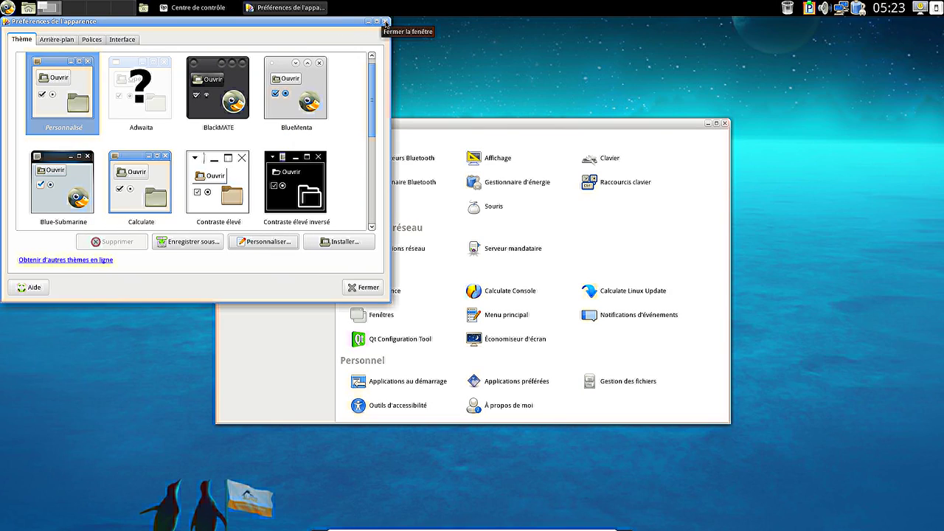
- Look through the remaining available themes, and close the appearance preferences and the Control Centre
scroll(350, 140, down, 5)
scroll(350, 140, down, 2)
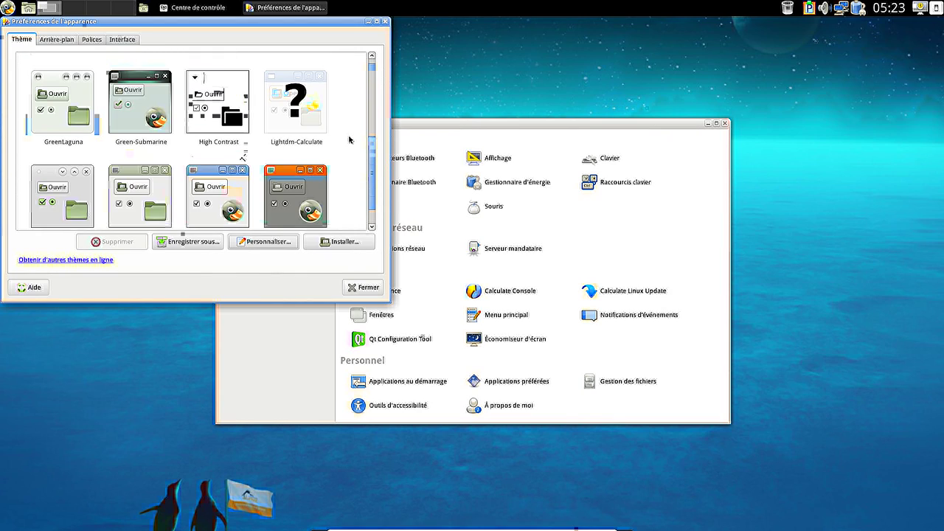
click(384, 22)
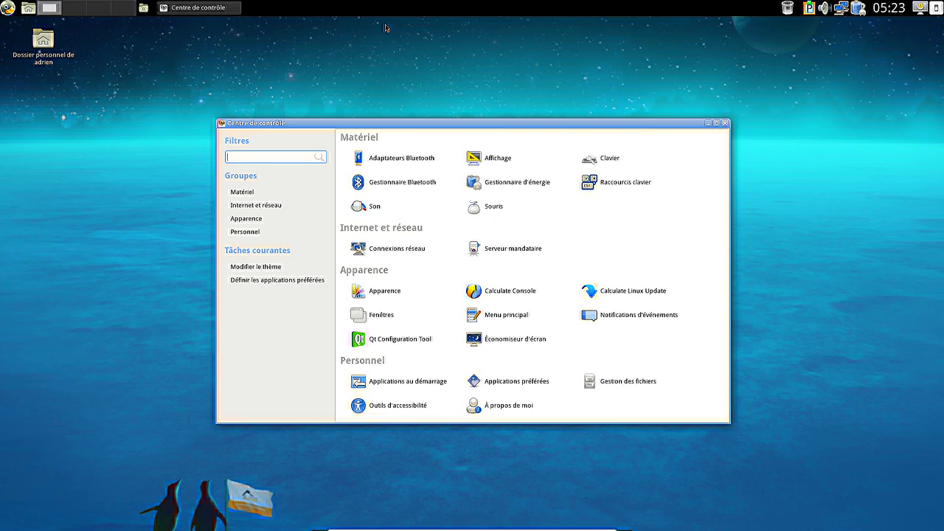
click(726, 123)
- Restart the Calculate Linux system
click(7, 9)
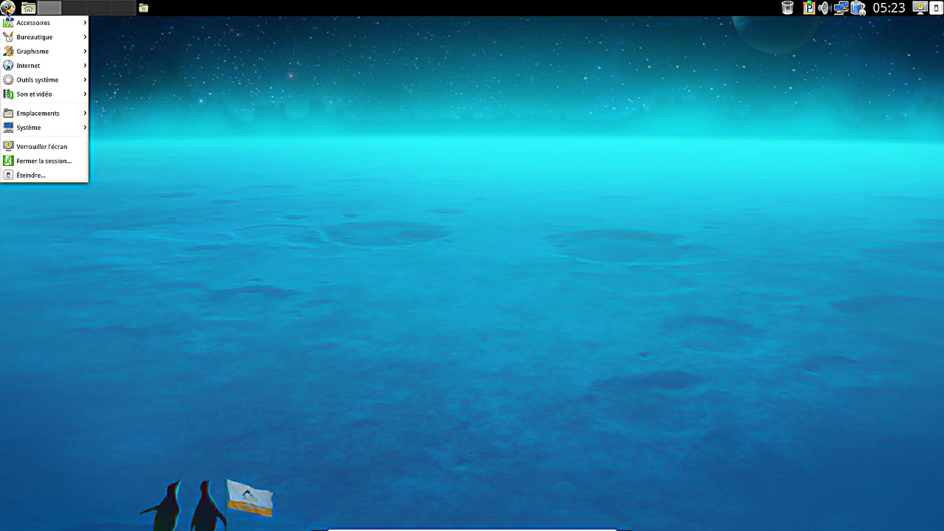
click(30, 175)
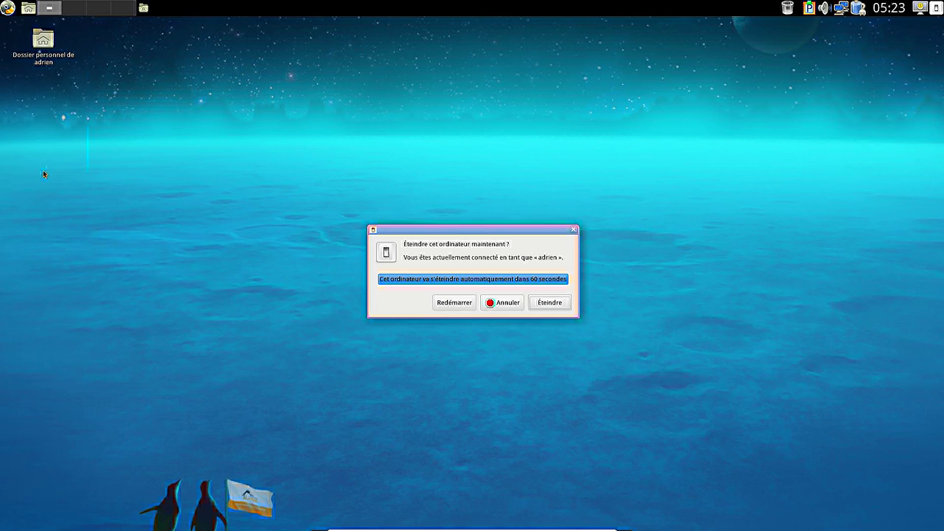
click(454, 308)
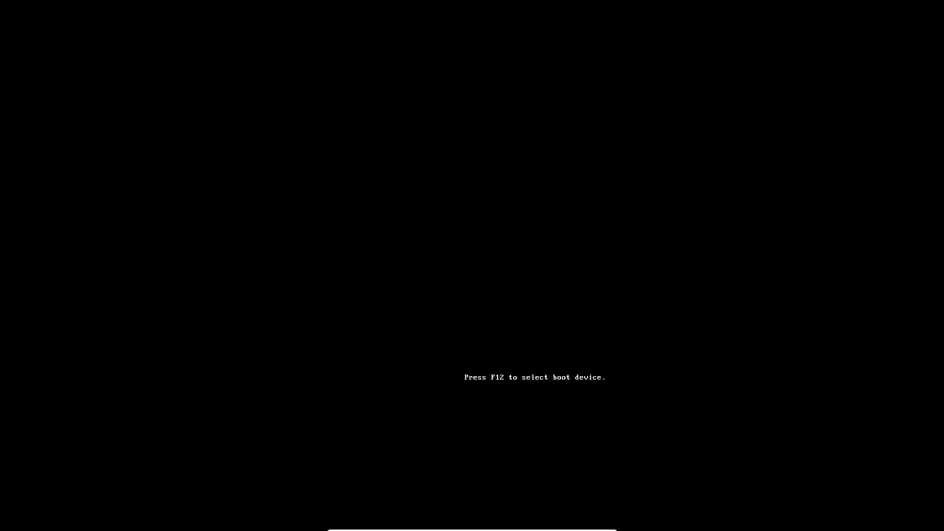
- Boot Fedora 24 from the boot list and log in with the account password
key(Down)
key(Down)
key(Return)
key(Return)
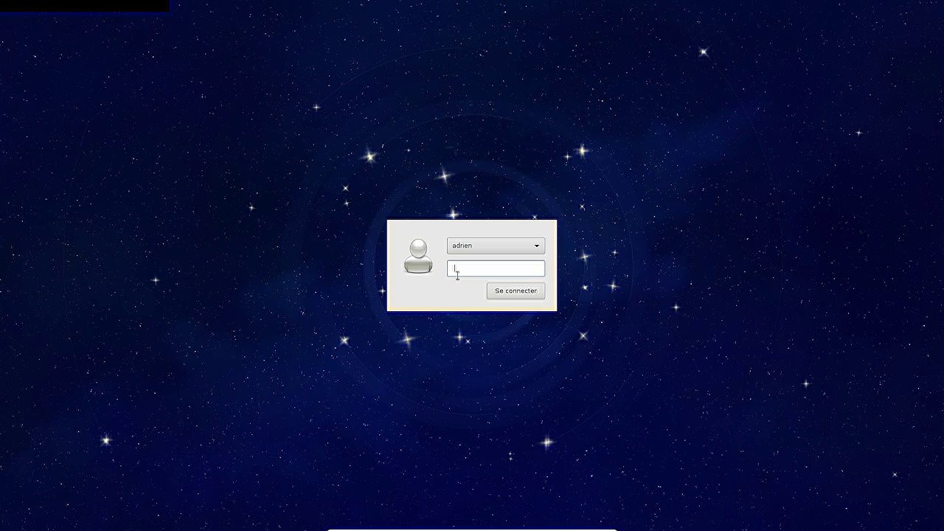
text(****)
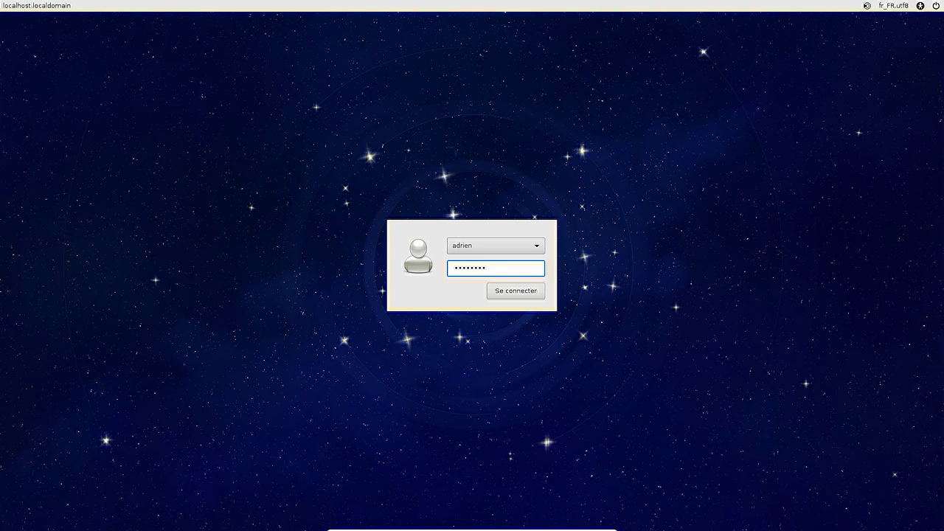
key(Return)
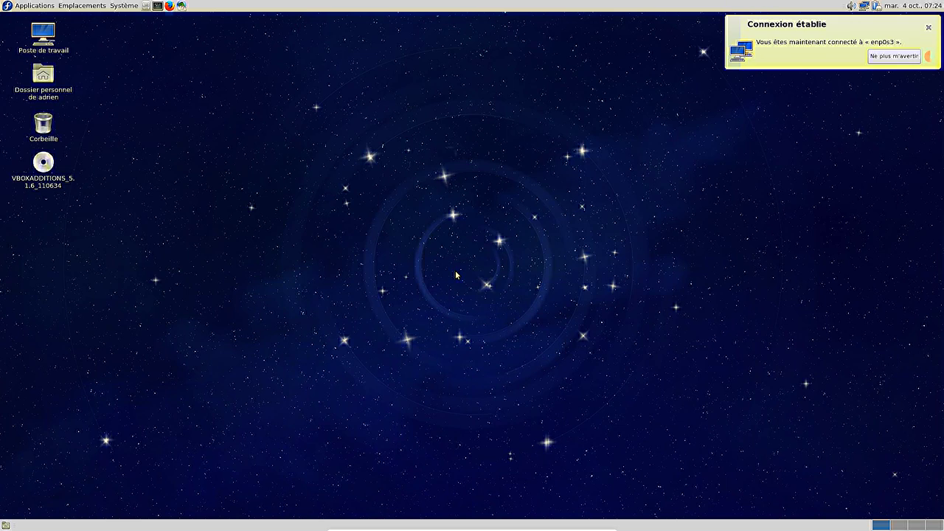
- Open Fedora's MATE System Monitor, move its window towards the middle of the desktop, and sort the processes by descending memory
click(29, 6)
mouse_move(44, 75)
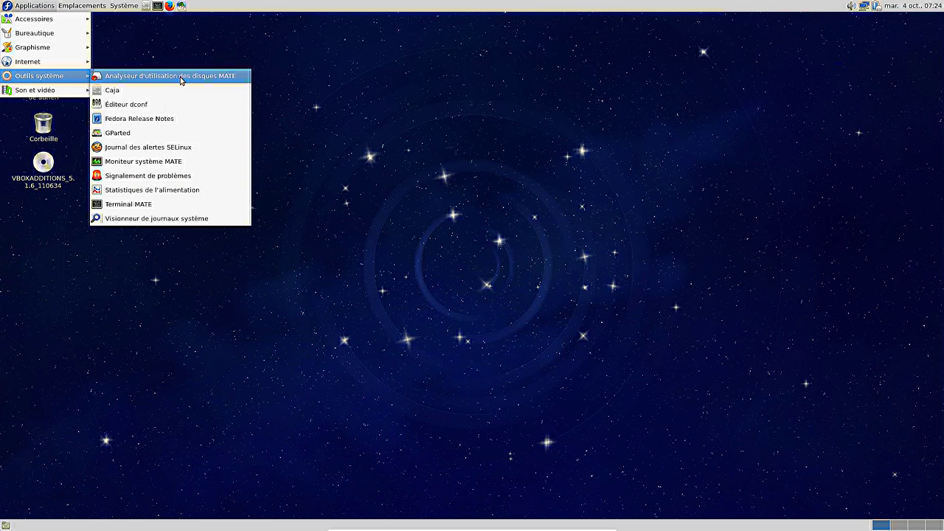
click(144, 163)
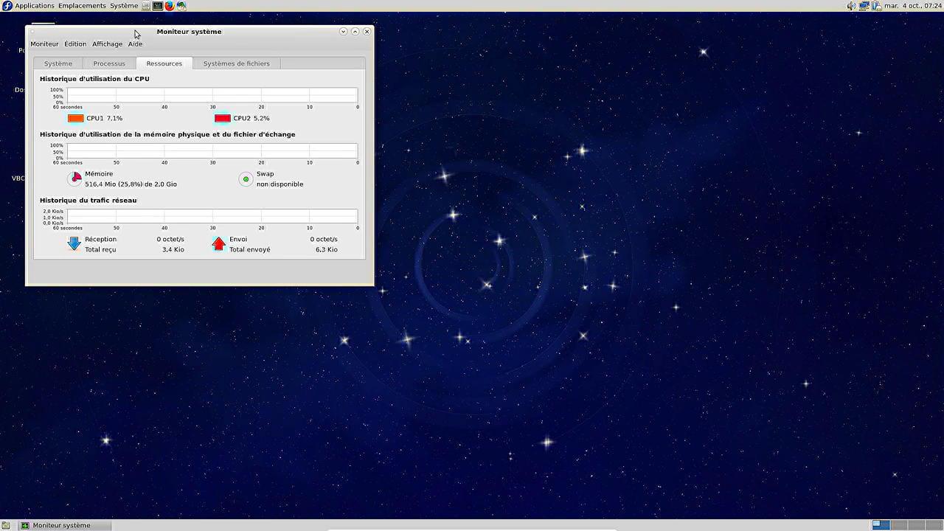
drag(136, 32, 376, 109)
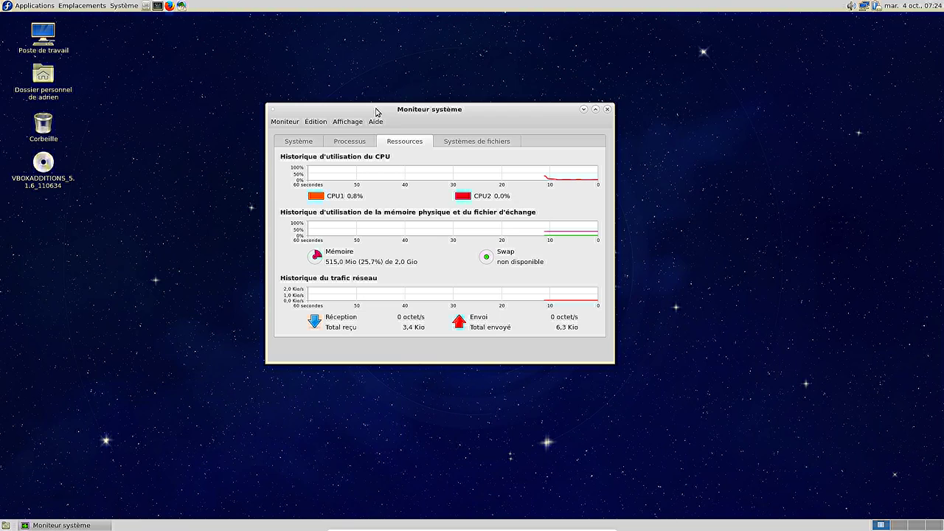
click(351, 142)
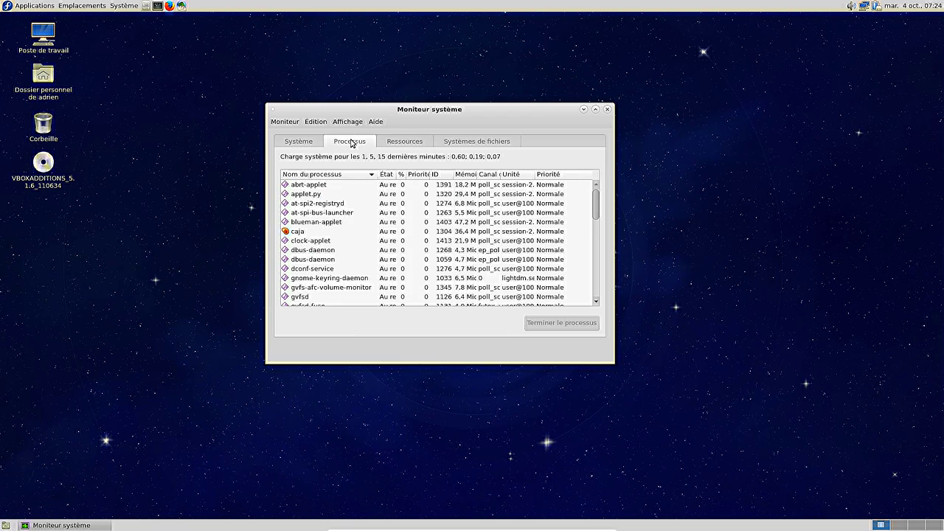
click(467, 174)
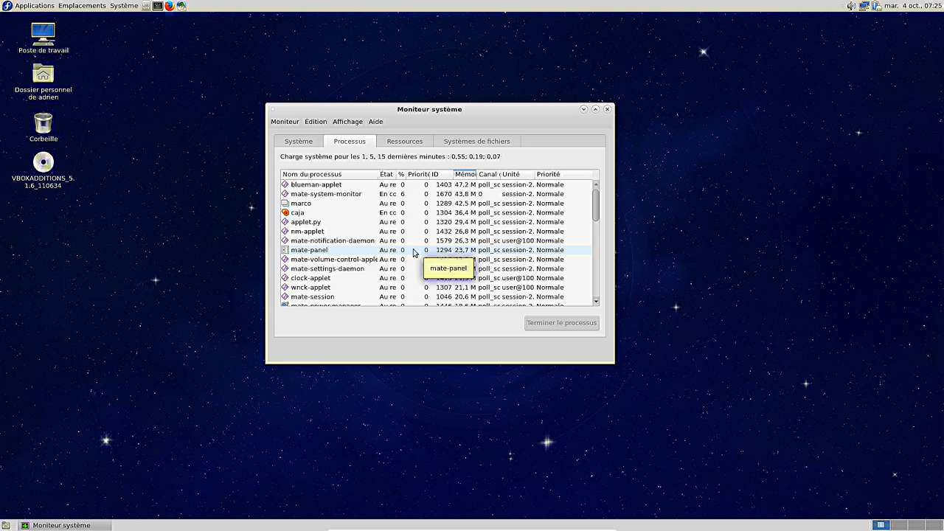
- Look through the process list and the resource usage graphs, and close the System Monitor
click(416, 222)
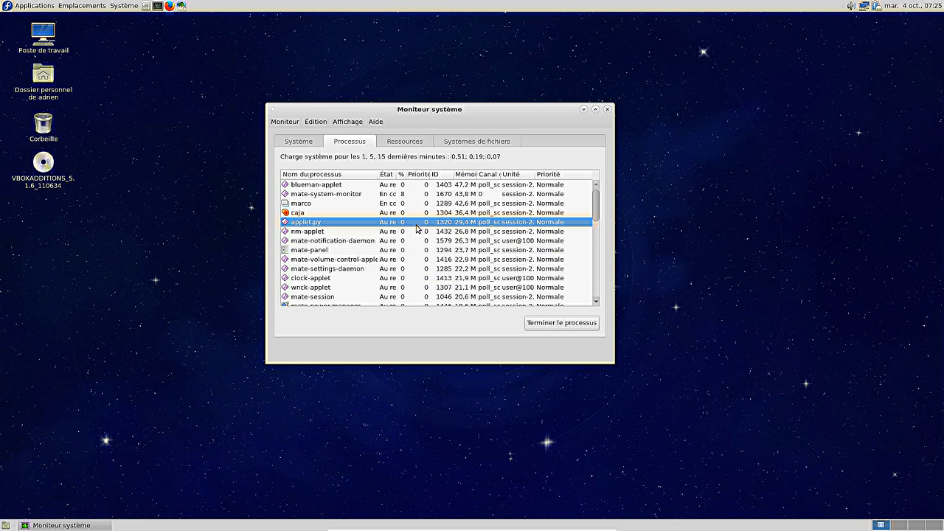
scroll(421, 239, down, 3)
scroll(420, 242, down, 3)
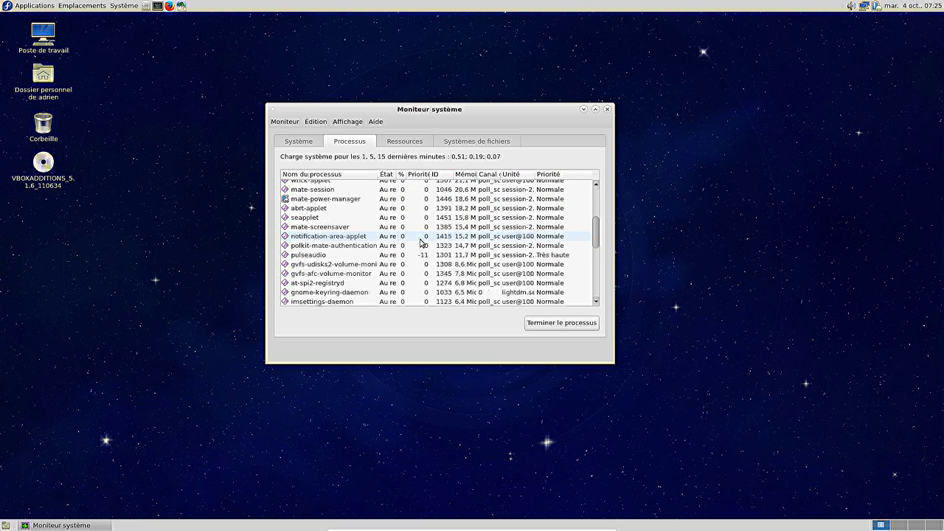
scroll(548, 234, up, 6)
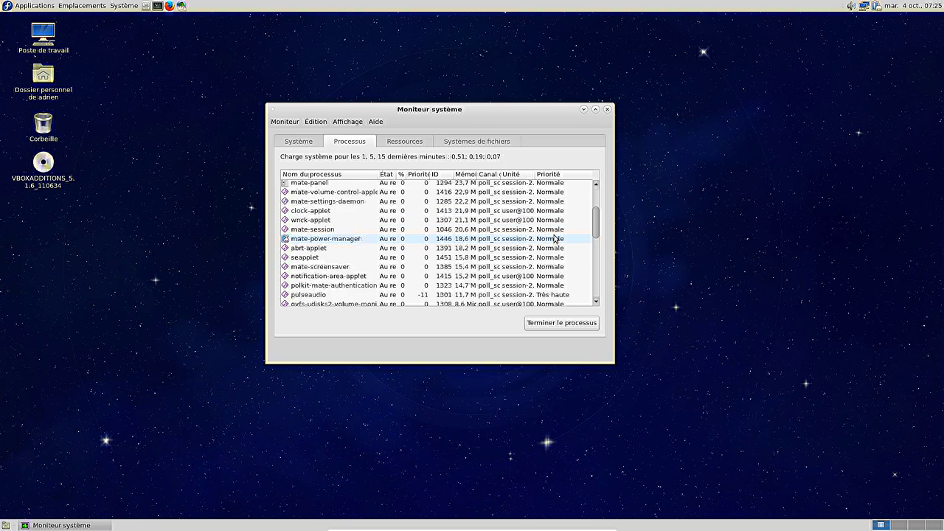
click(420, 144)
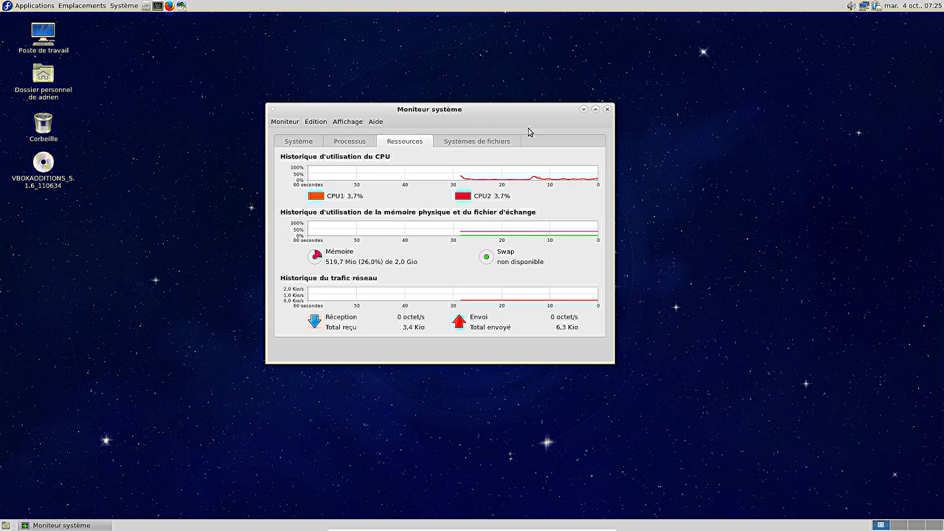
click(606, 109)
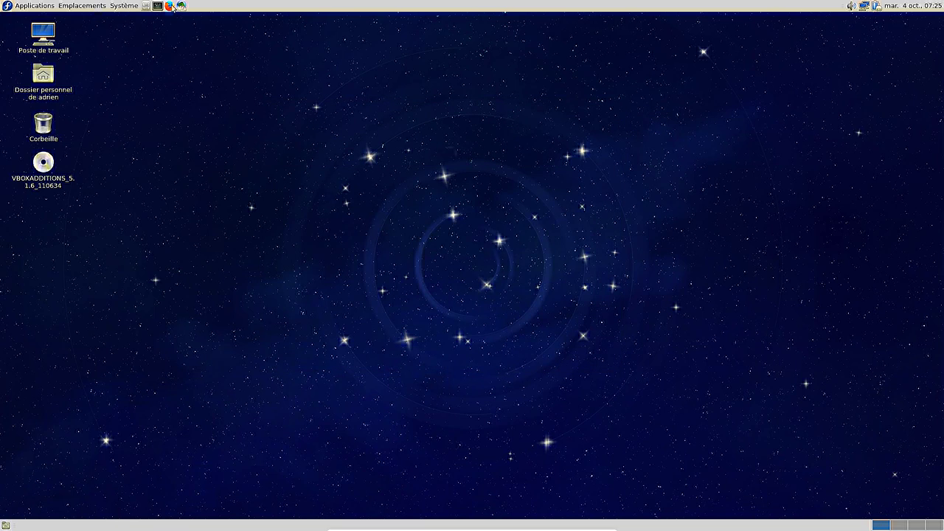
- Check the MATE panel's version in its About dialog and close the dialog
right_click(241, 8)
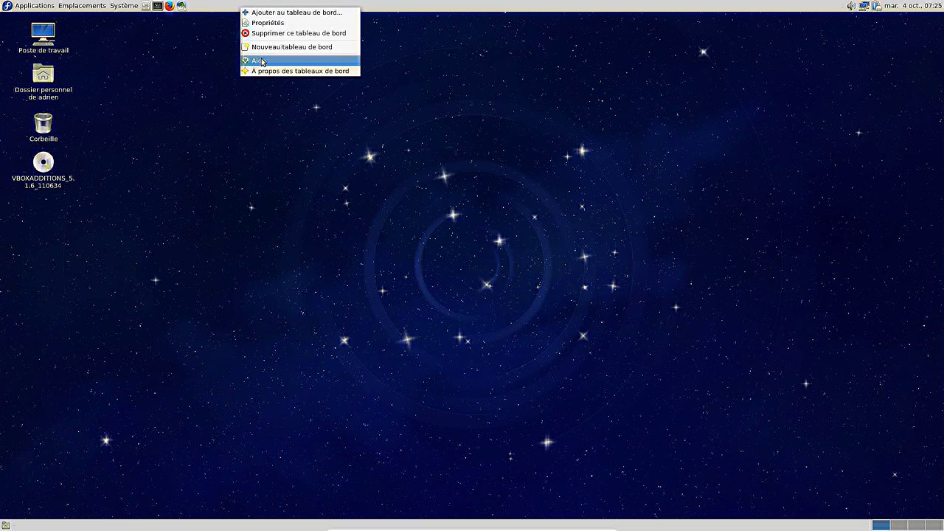
click(266, 71)
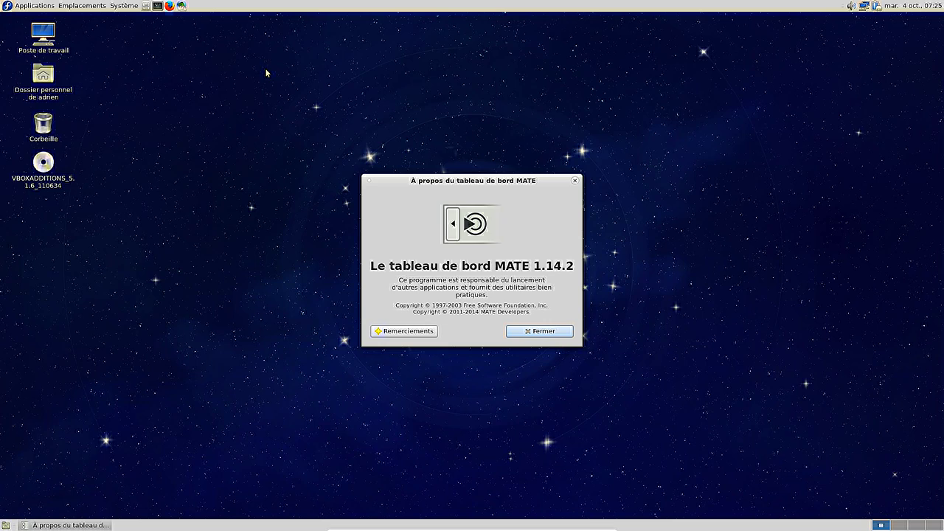
click(559, 332)
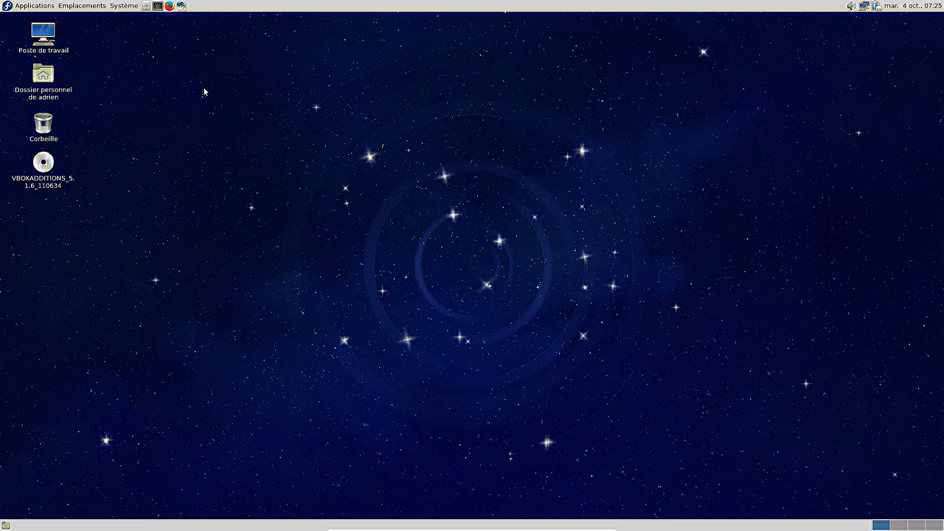
- Open the file manager, view its preferences, and close both windows
click(144, 6)
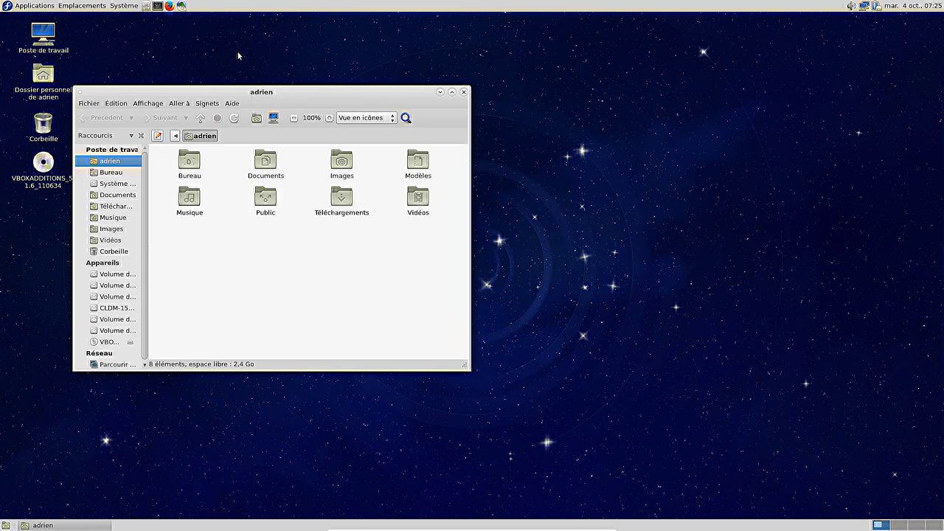
click(214, 104)
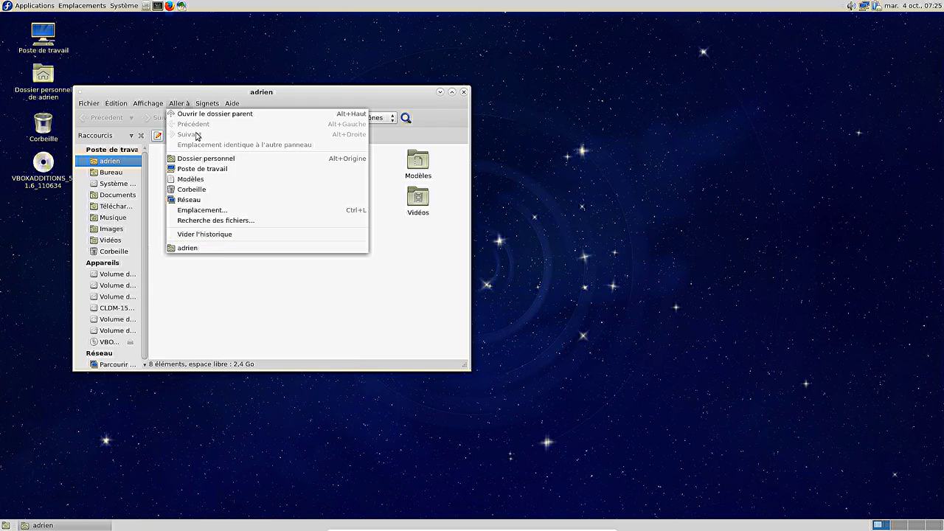
mouse_move(116, 103)
click(152, 298)
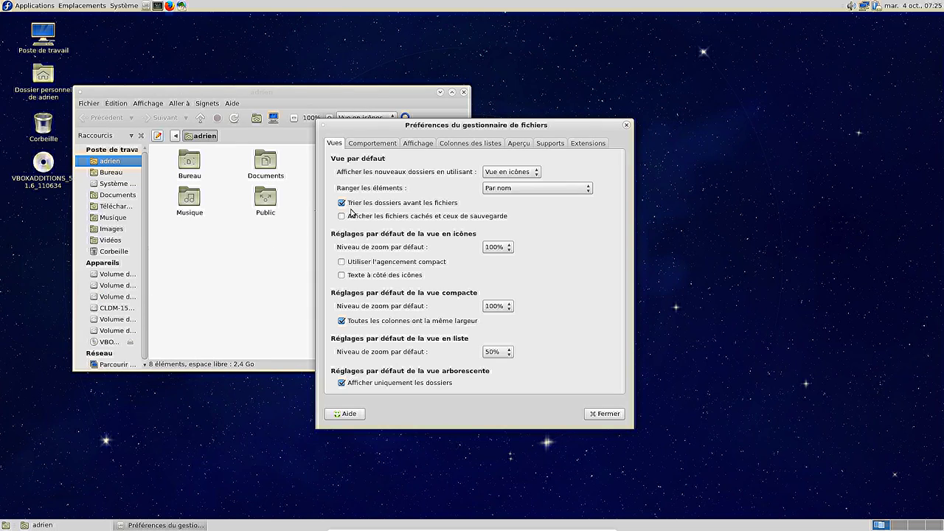
click(625, 125)
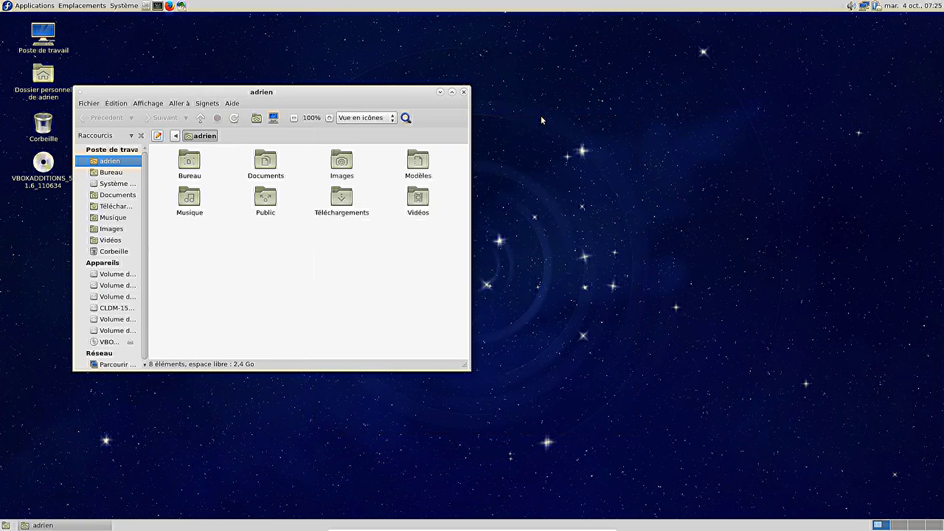
click(464, 92)
- Open the MATE Terminal and move its window towards the middle of the desktop
click(157, 5)
drag(260, 49, 445, 105)
text(rpm -qa |)
key(BackSpace)
key(BackSpace)
key(BackSpace)
key(BackSpace)
key(BackSpace)
key(BackSpace)
key(BackSpace)
key(BackSpace)
- Search the Fedora packages for the MATE desktop with the command "dnf search mate-desktop"
text(dnf search )
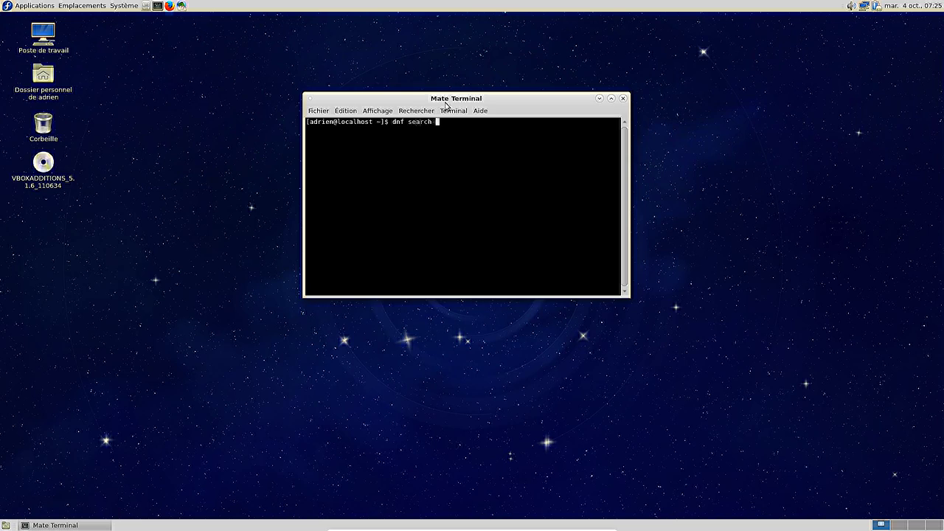
text(mate-desktop)
key(Return)
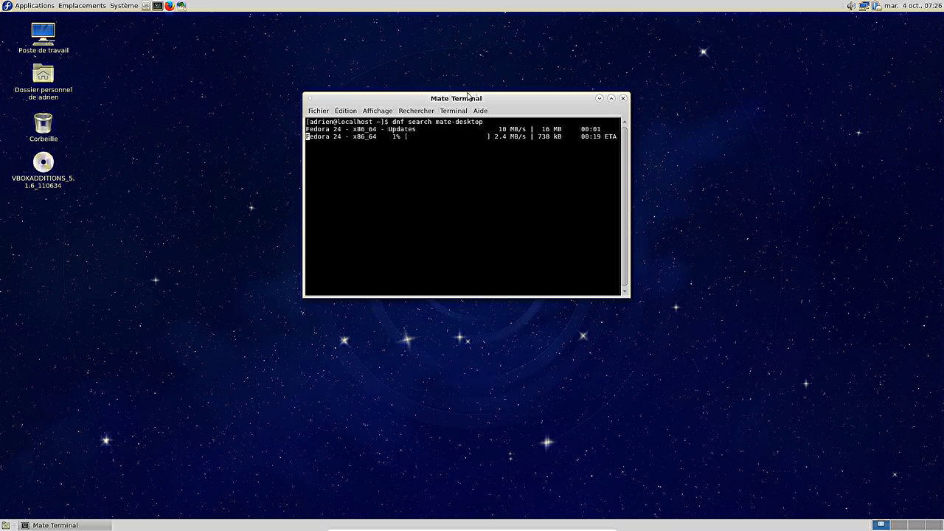
click(479, 110)
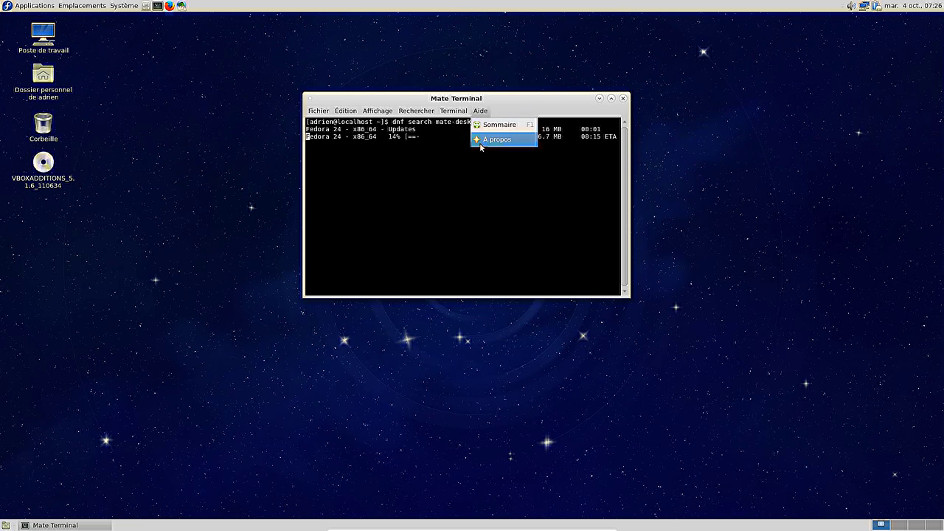
mouse_move(354, 109)
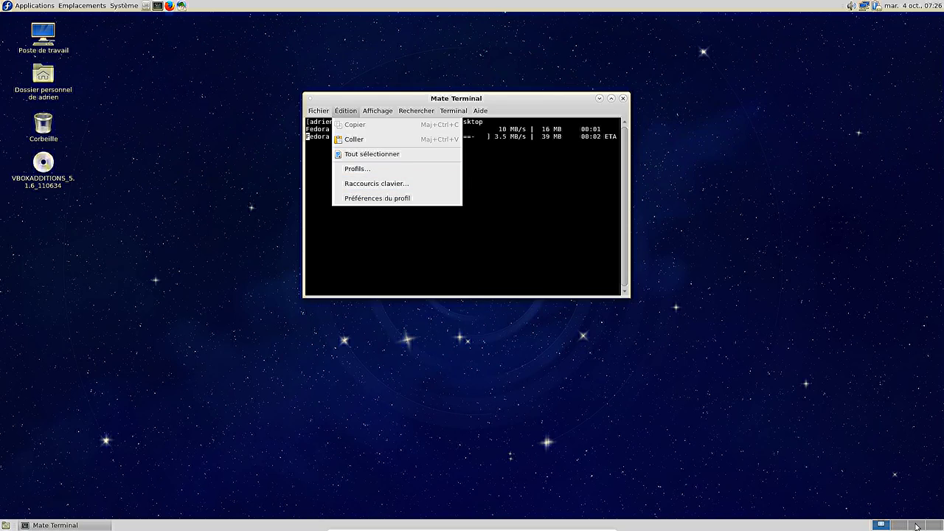
click(536, 239)
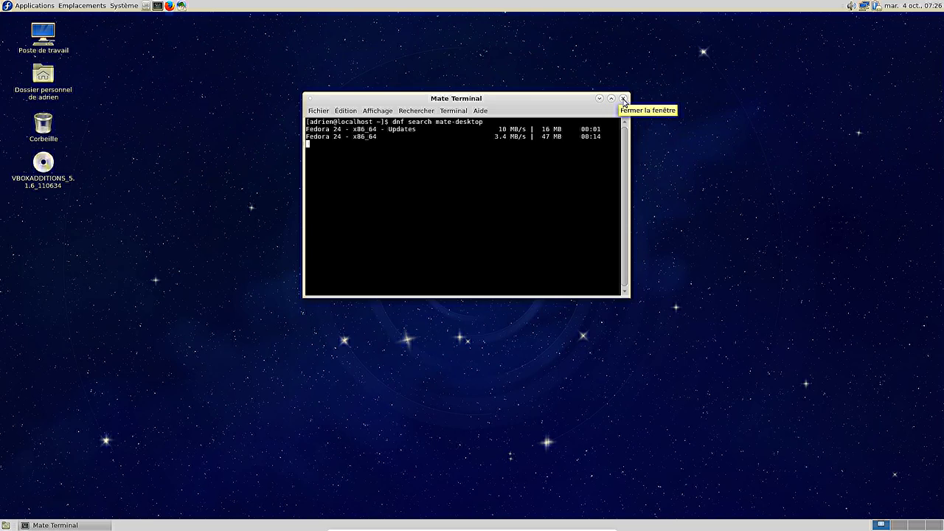
- Look through Fedora's system menu, including the appearance preferences and administration entries
click(35, 5)
mouse_move(123, 5)
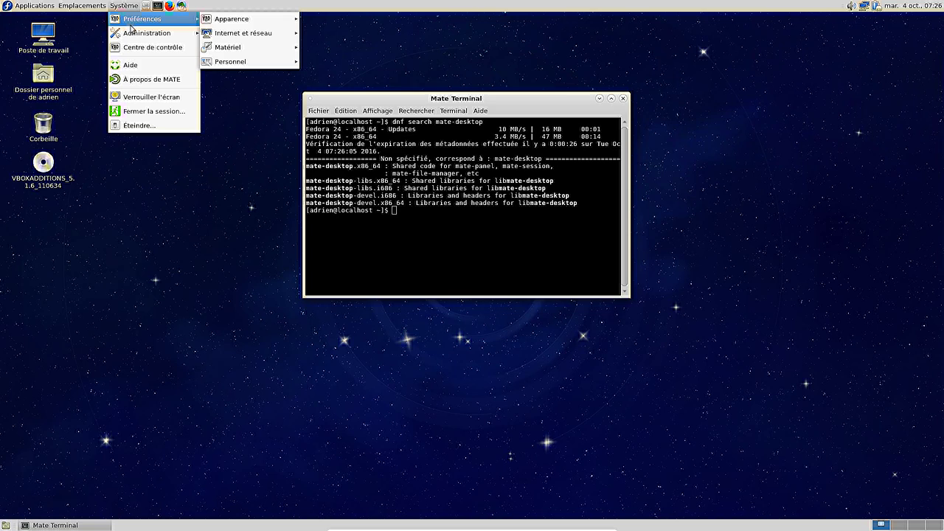
mouse_move(240, 18)
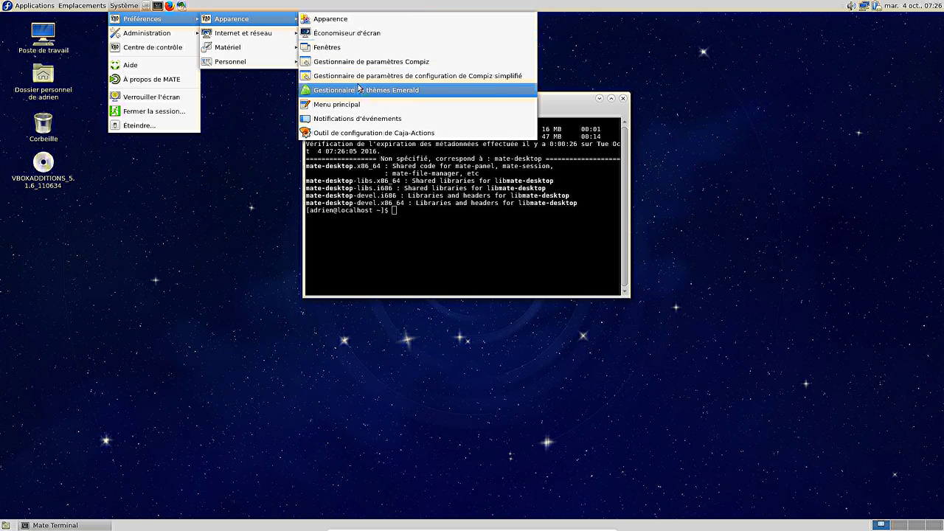
mouse_move(125, 32)
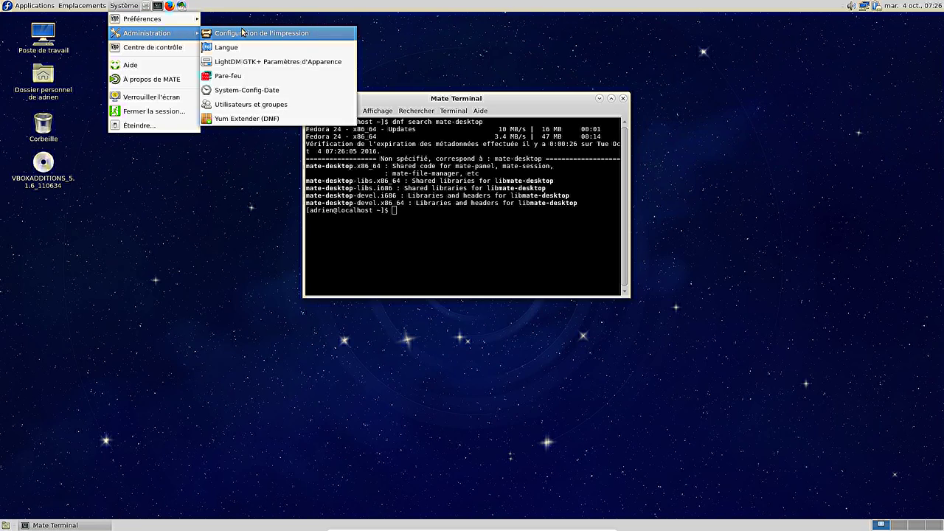
- Open the appearance preferences from the Control Centre and shift their window slightly to view the themes
click(140, 48)
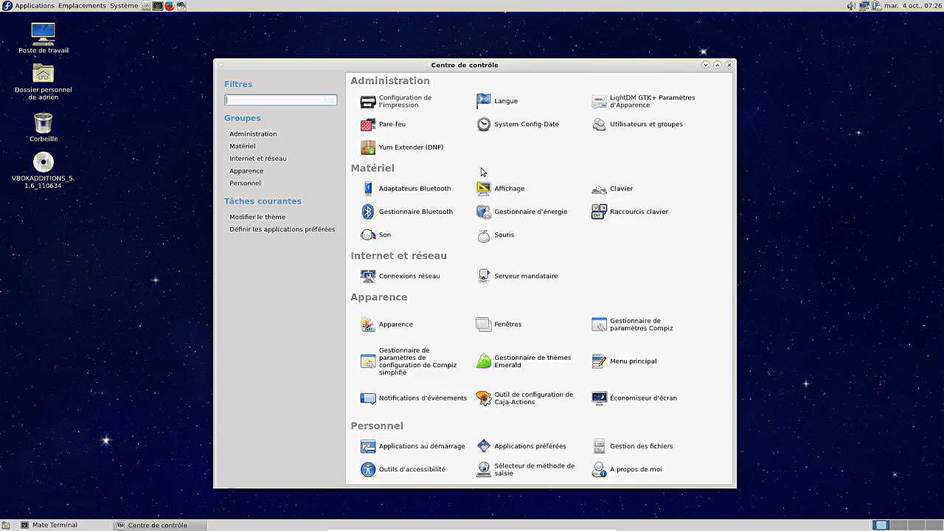
click(383, 329)
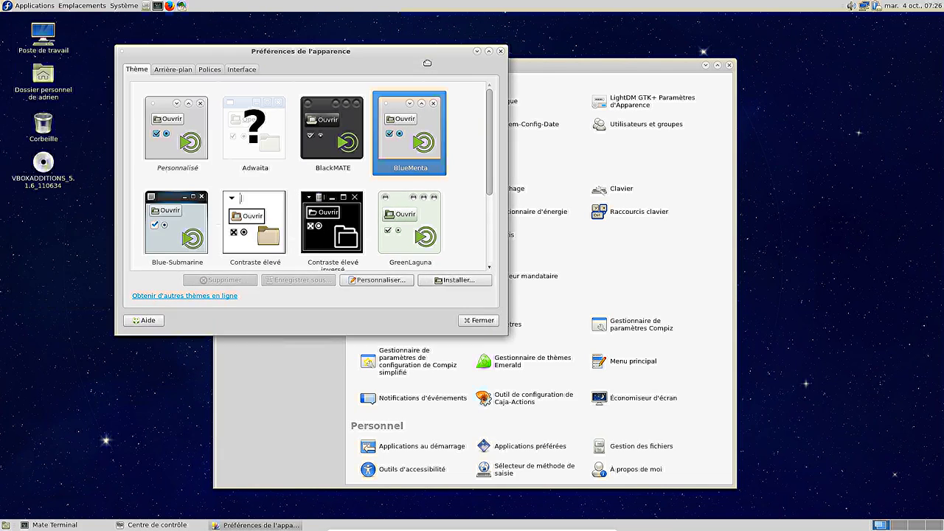
drag(427, 63, 446, 74)
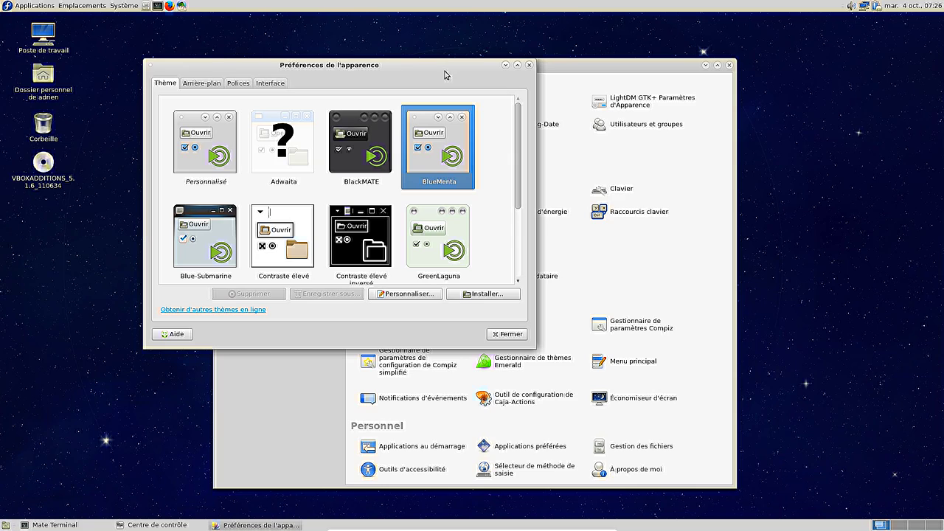
- Restart the Fedora system
click(8, 4)
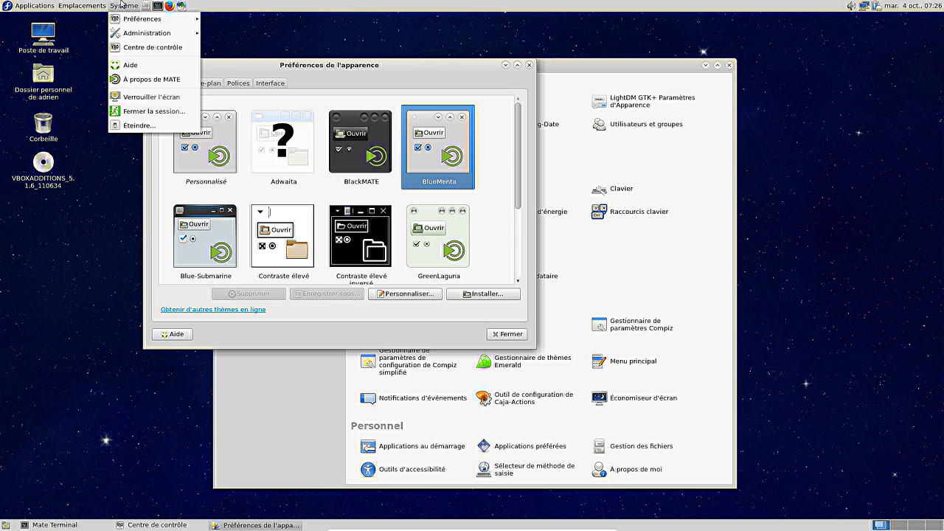
click(147, 126)
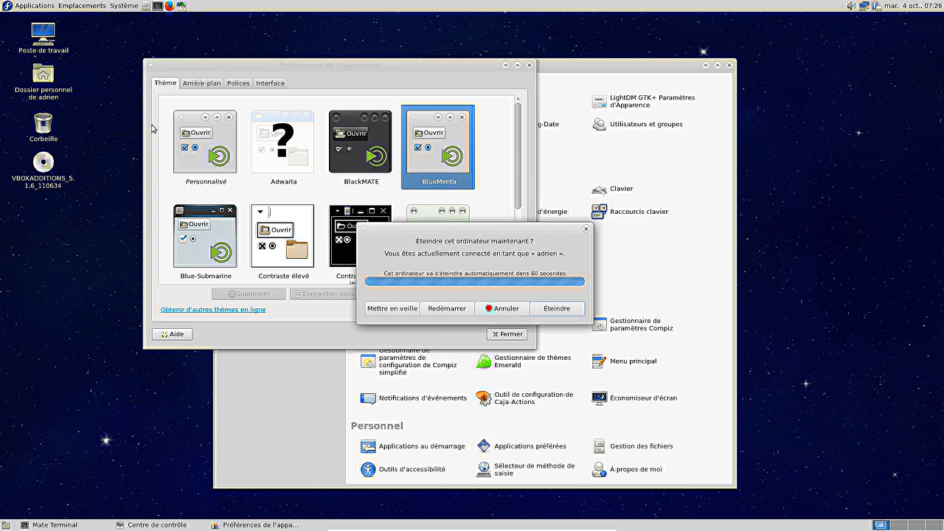
click(444, 312)
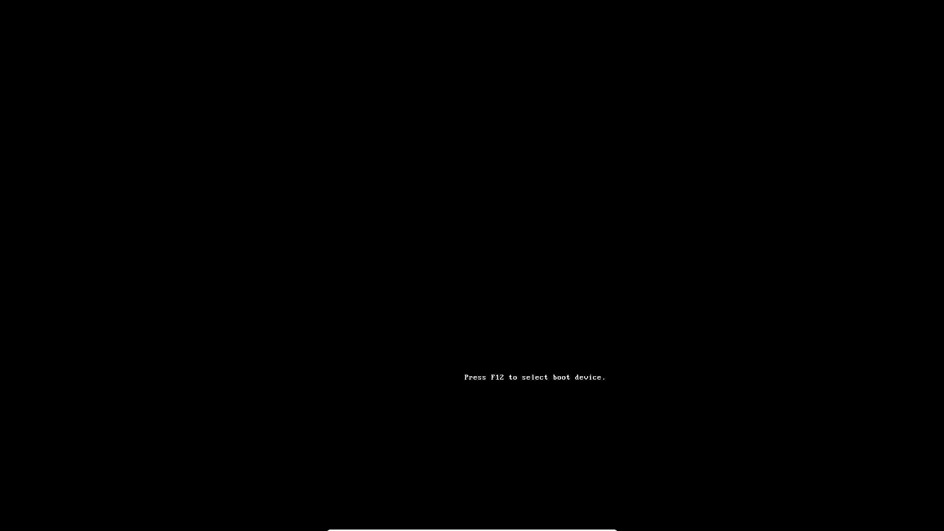
- Boot Manjaro from the boot list
key(Down)
key(Down)
key(Down)
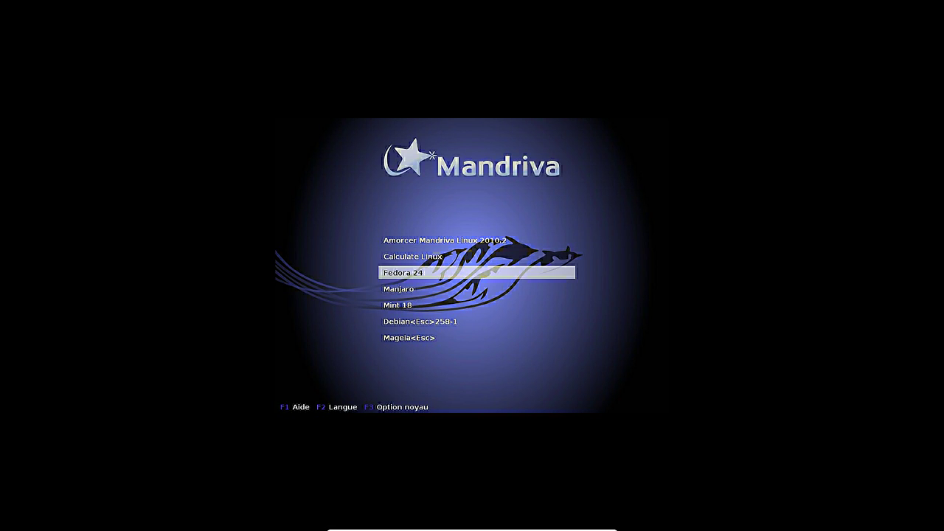
key(Return)
key(Return)
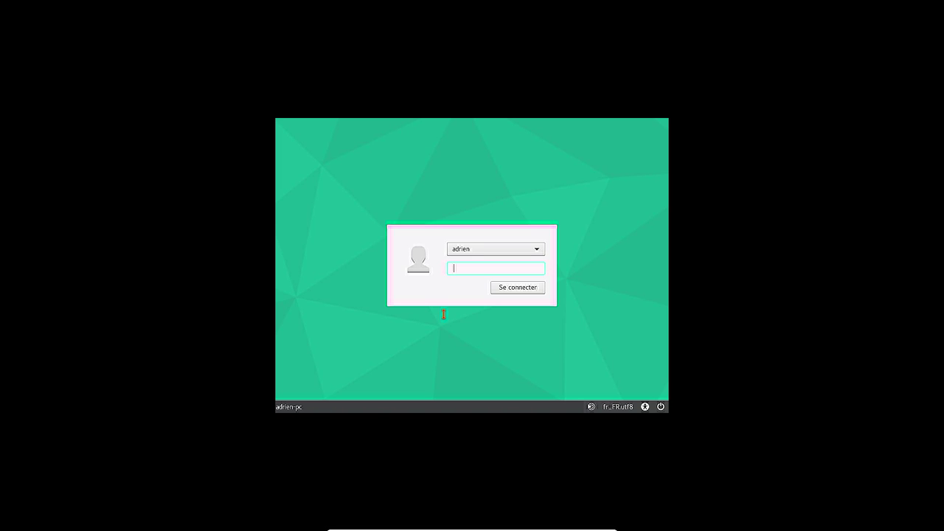
- Log in to Manjaro with the account password and close the Manjaro Welcome window
text(********)
key(Return)
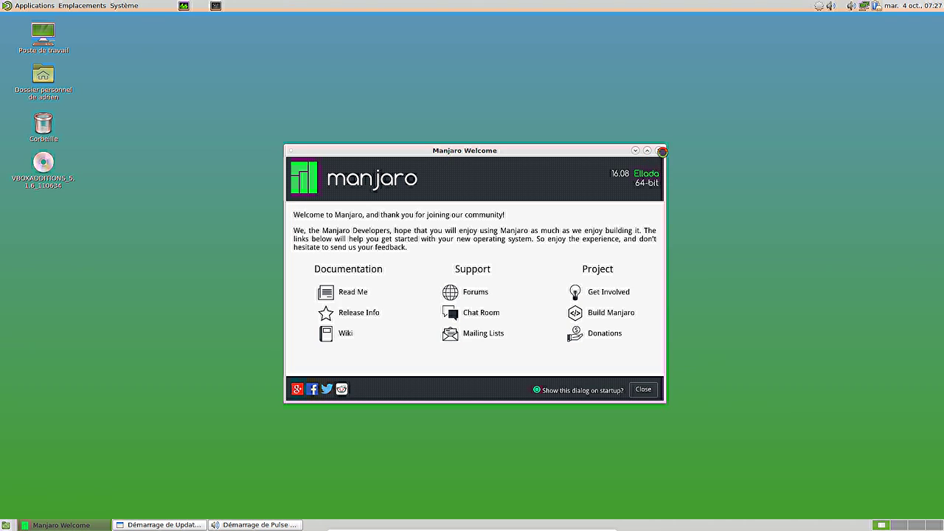
click(662, 151)
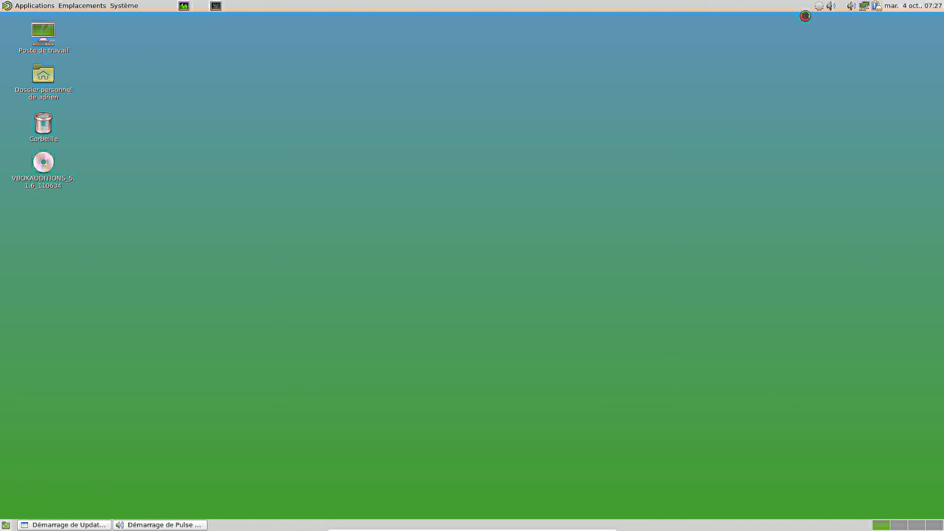
- Look at the options of both sound icons in the panel, including the list of audio profiles
right_click(851, 6)
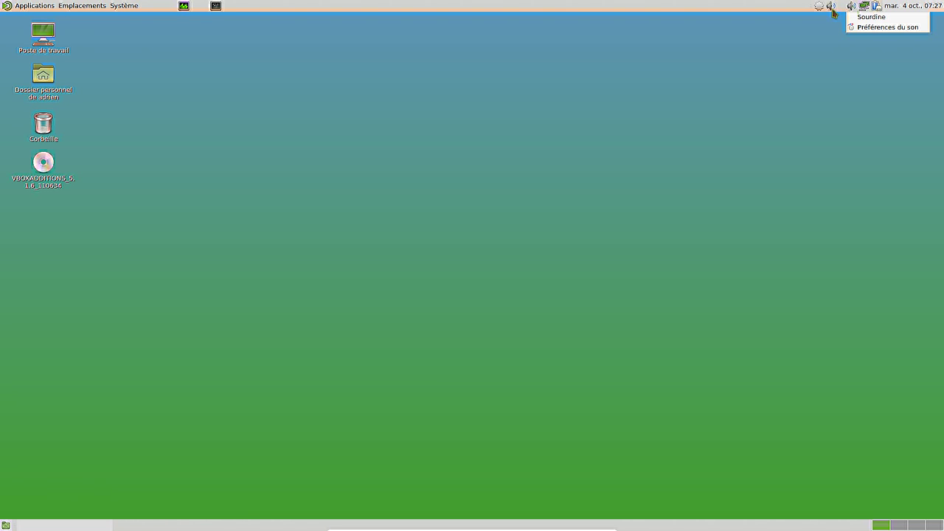
click(831, 7)
click(831, 7)
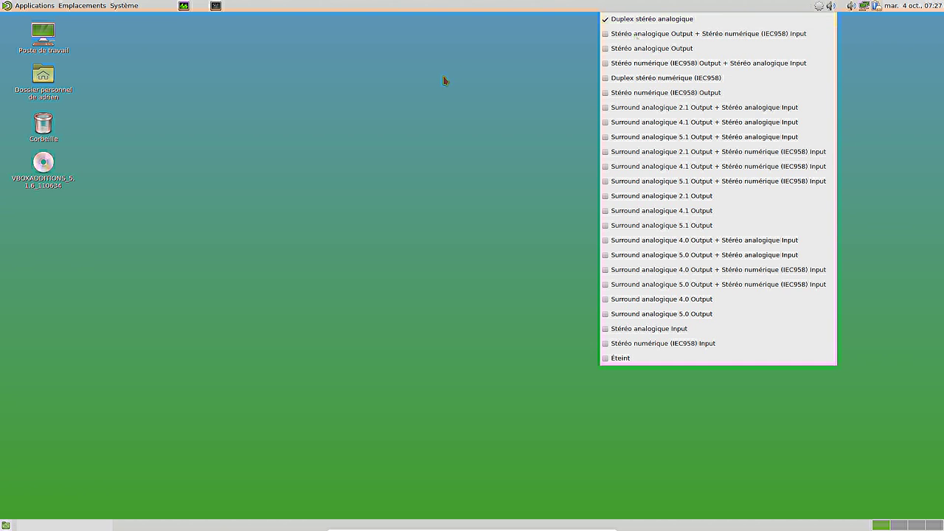
click(425, 203)
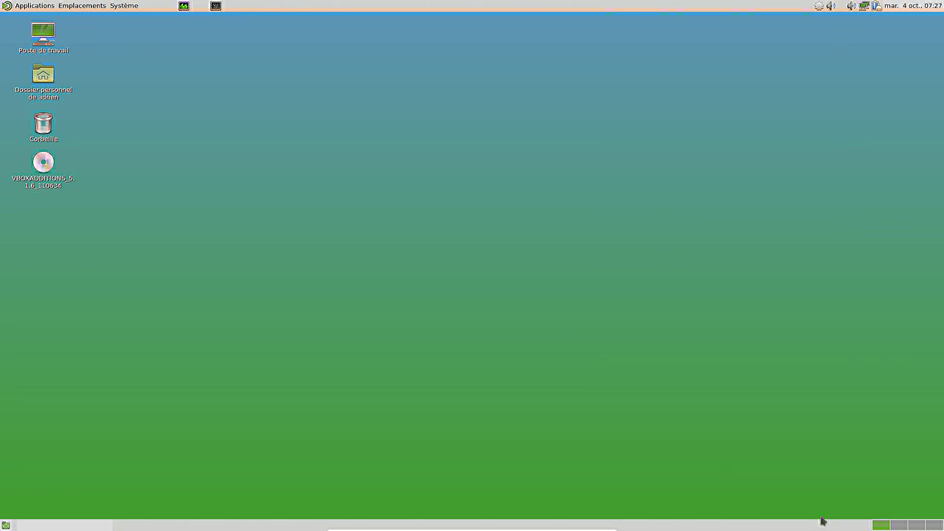
- Look through Manjaro's places and applications menus, and close them
click(90, 7)
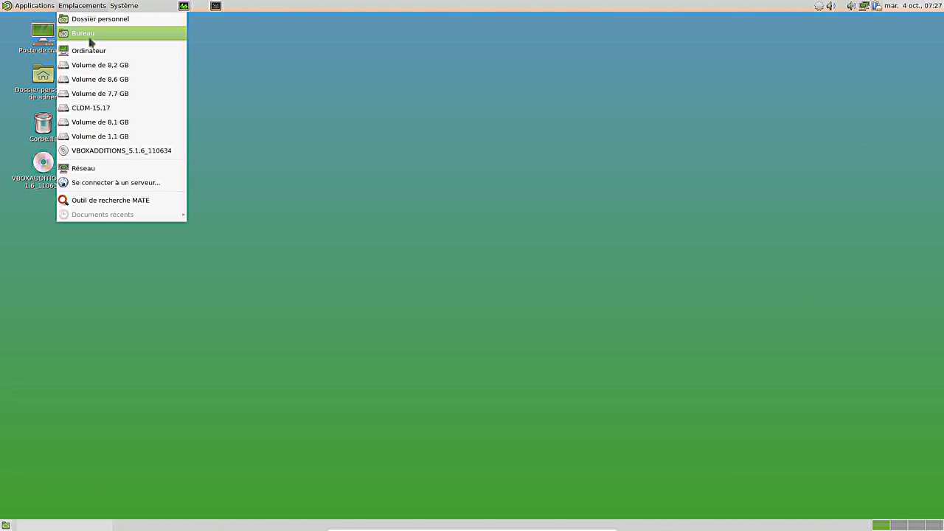
mouse_move(39, 7)
mouse_move(26, 47)
click(754, 137)
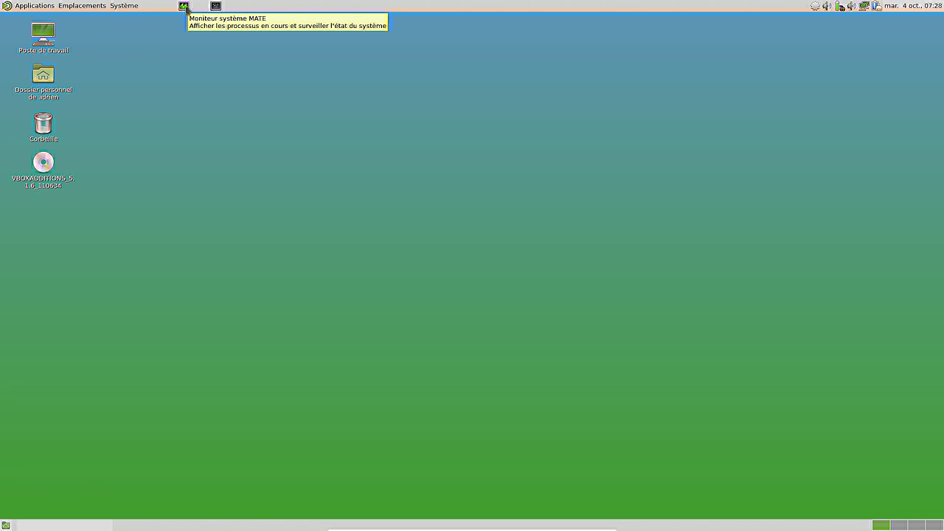
- Open the MATE system monitor, sort its processes by CPU usage, widen that column, and check the memory usage under resources
click(186, 9)
drag(250, 34, 473, 106)
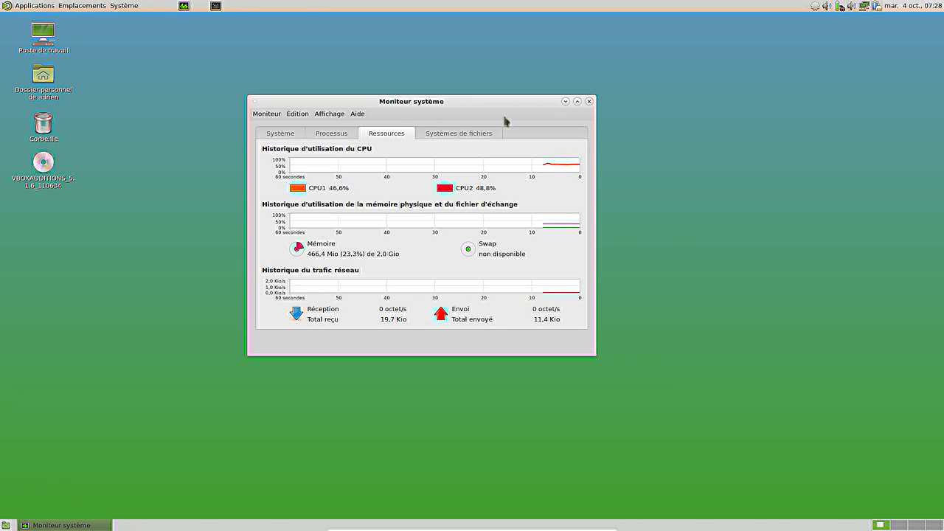
click(337, 135)
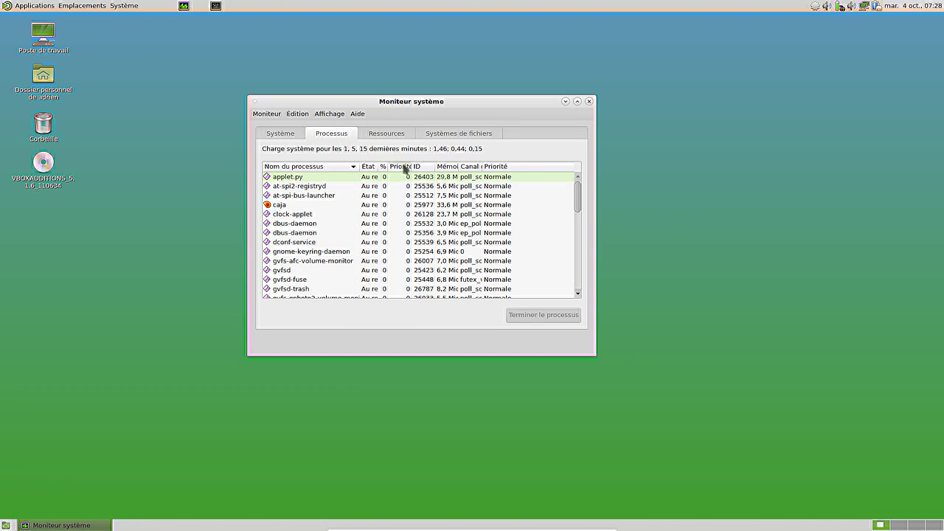
click(384, 167)
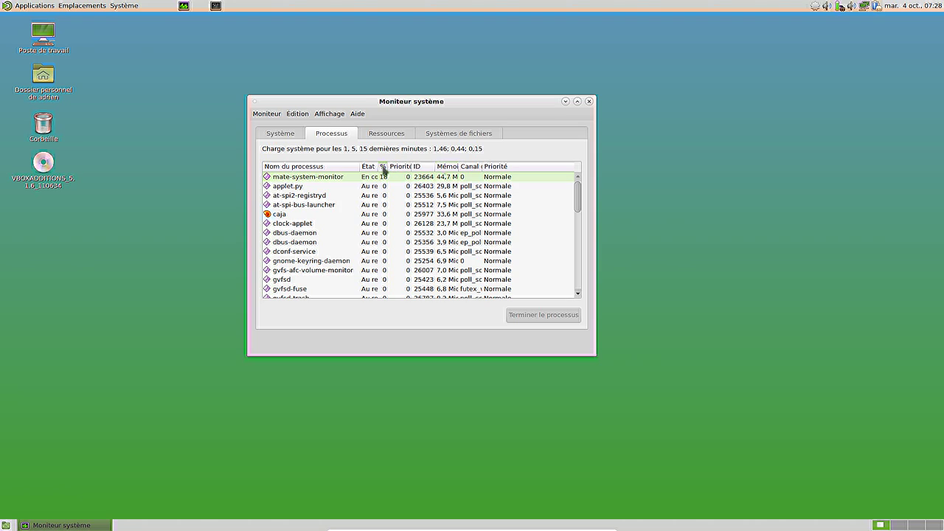
drag(388, 166, 397, 167)
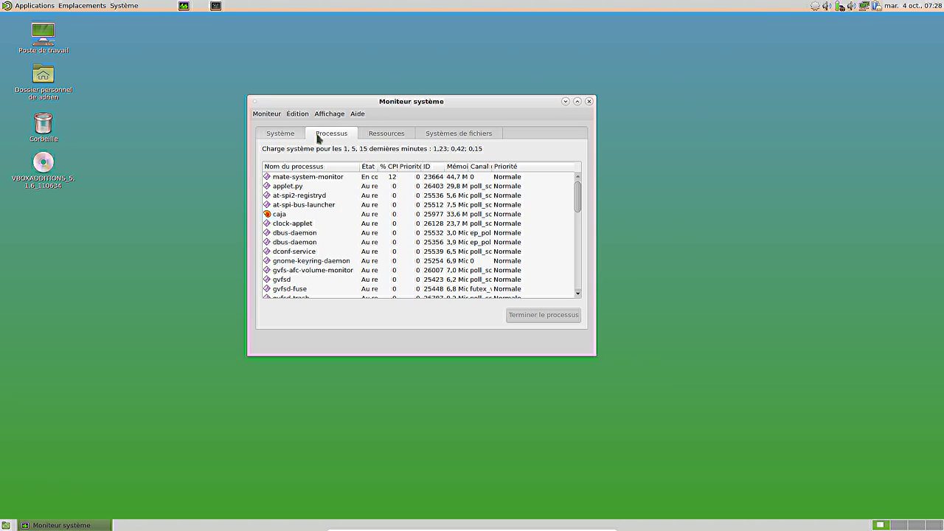
click(388, 135)
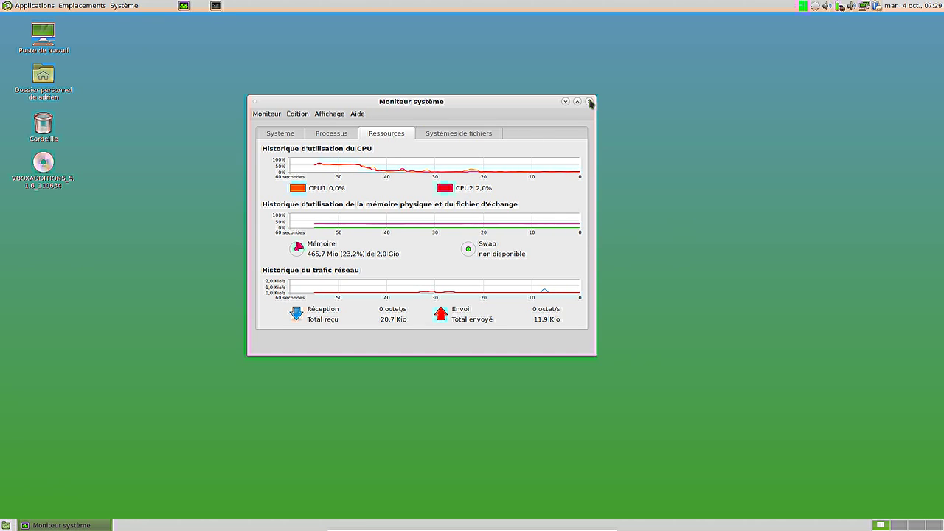
- Check the system information, including Manjaro's MATE version, compare it with the resource graphs, and close the system monitor
click(288, 138)
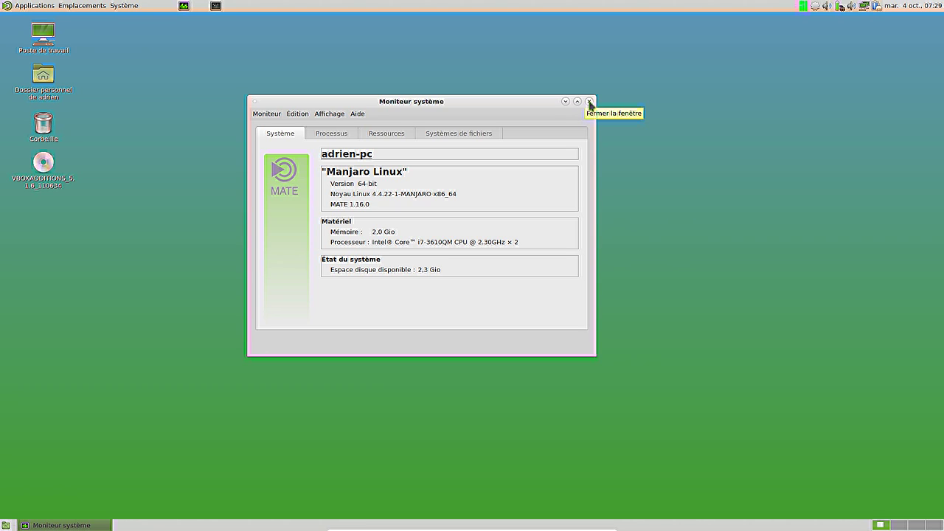
scroll(310, 137, down, 3)
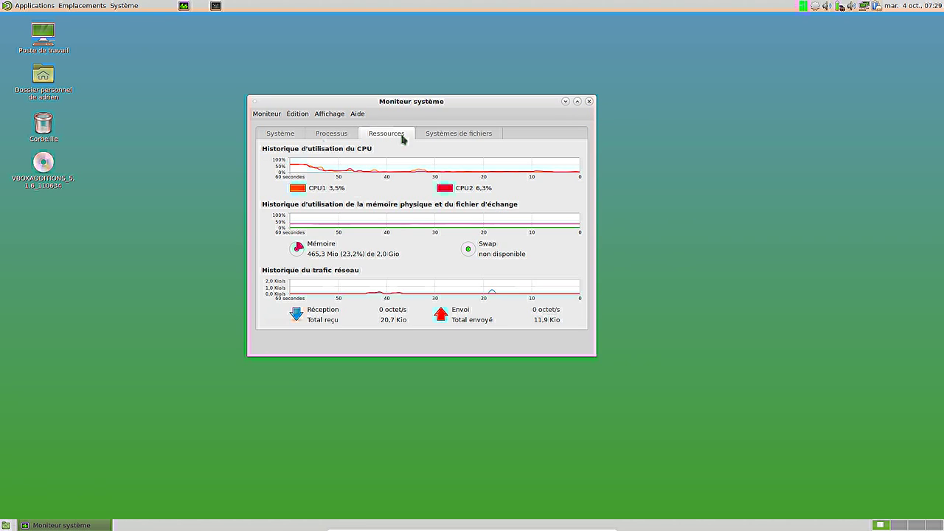
click(284, 136)
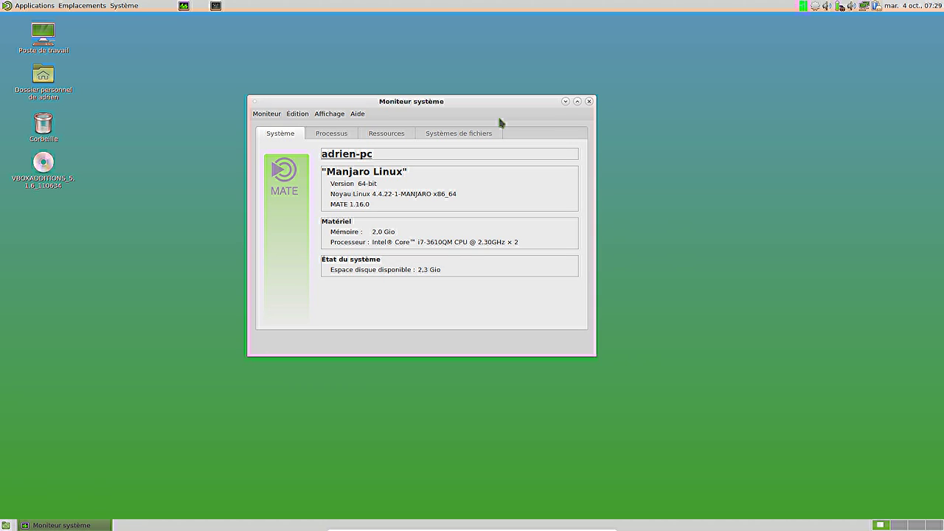
click(588, 101)
- Open a MATE terminal window to view it and close it again
click(216, 7)
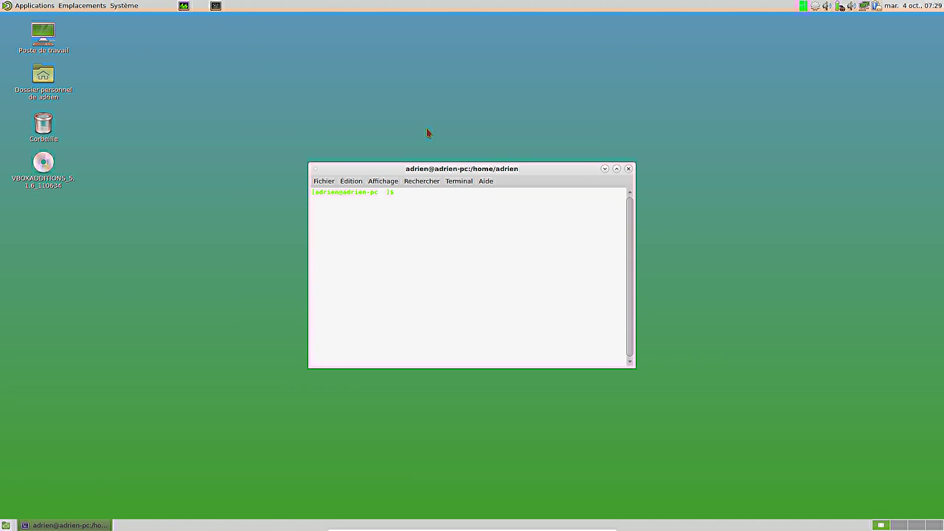
click(627, 168)
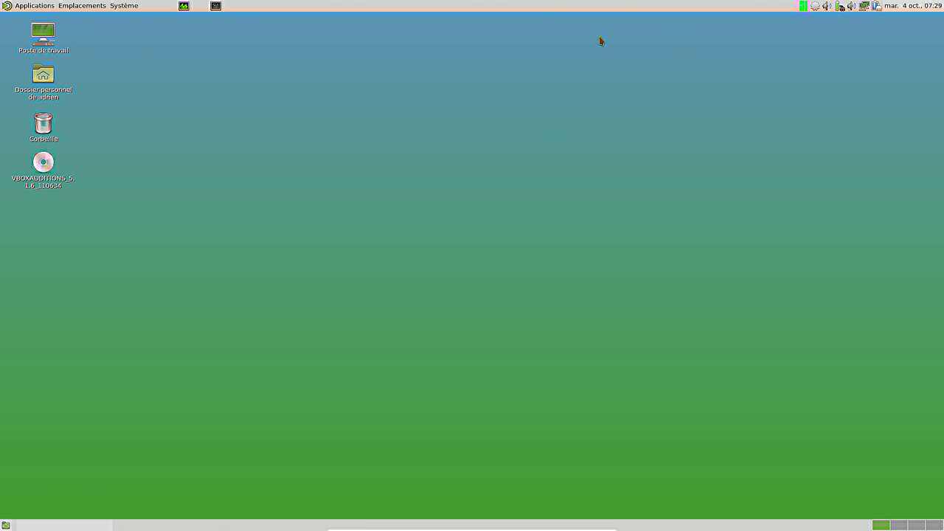
- Browse the available themes in the control centre's appearance preferences, and close both windows
click(133, 6)
mouse_move(140, 18)
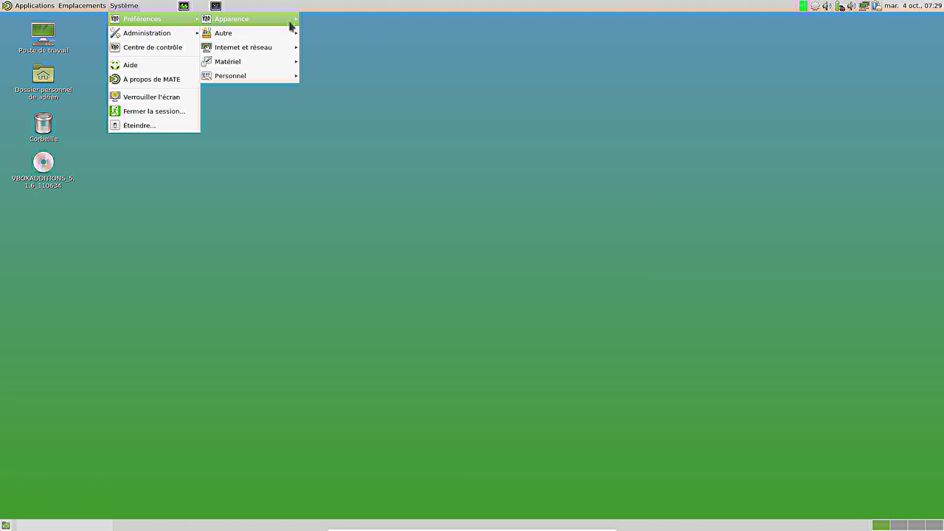
click(179, 48)
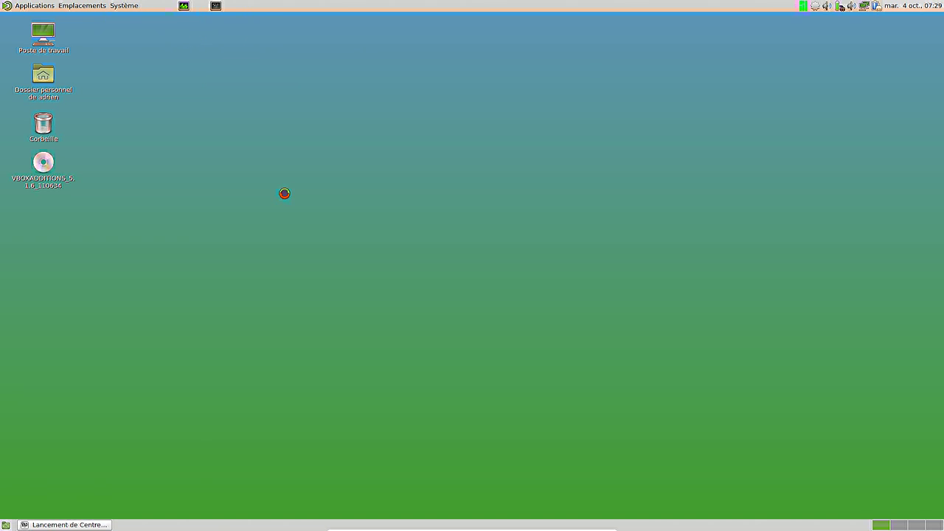
click(394, 295)
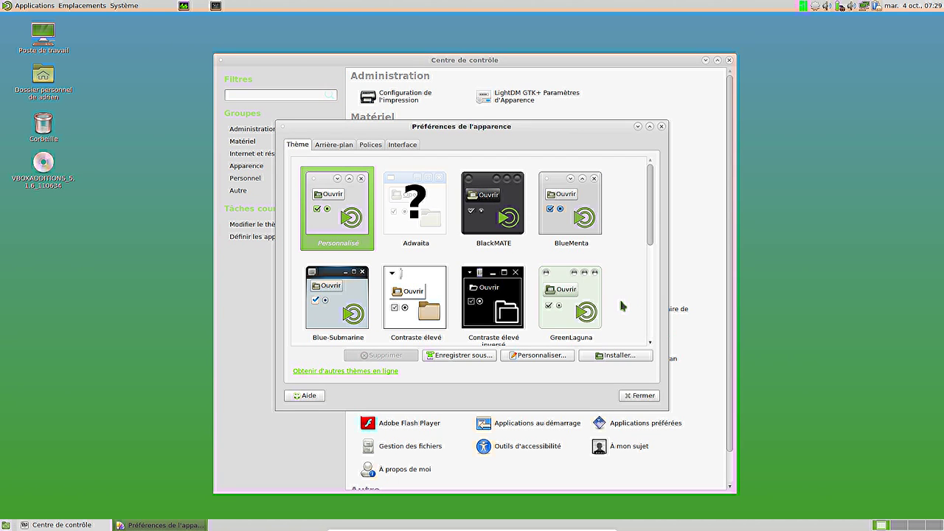
scroll(627, 295, down, 5)
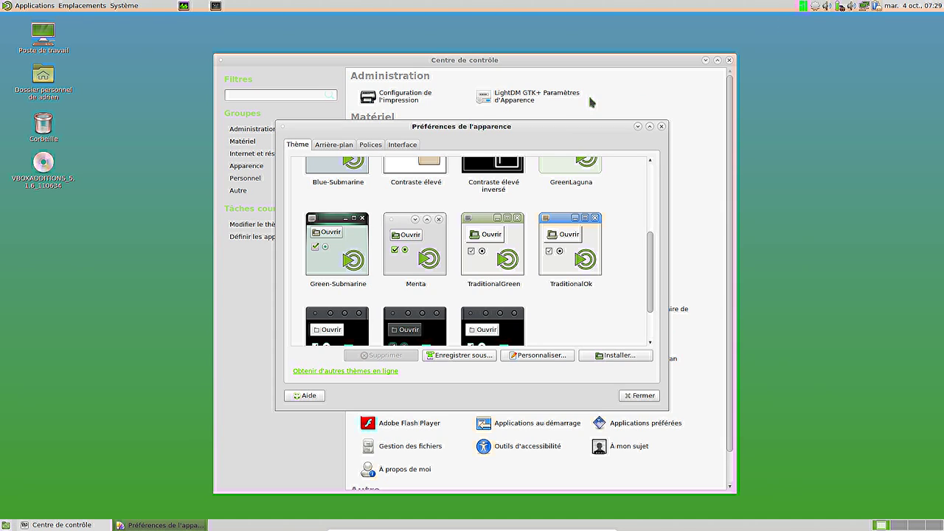
click(661, 126)
click(730, 60)
- Search for "mate-desktop" in Manjaro's software manager to check the package version, and close the manager
click(34, 5)
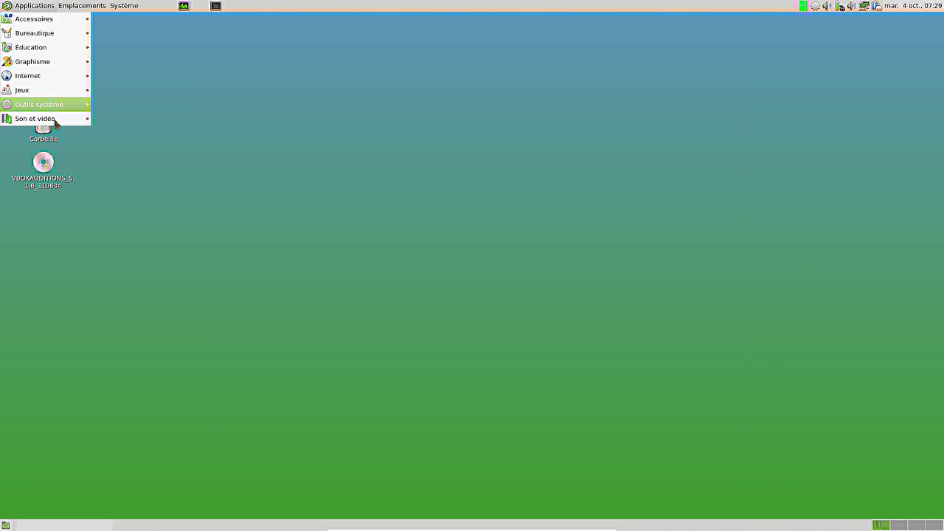
mouse_move(42, 105)
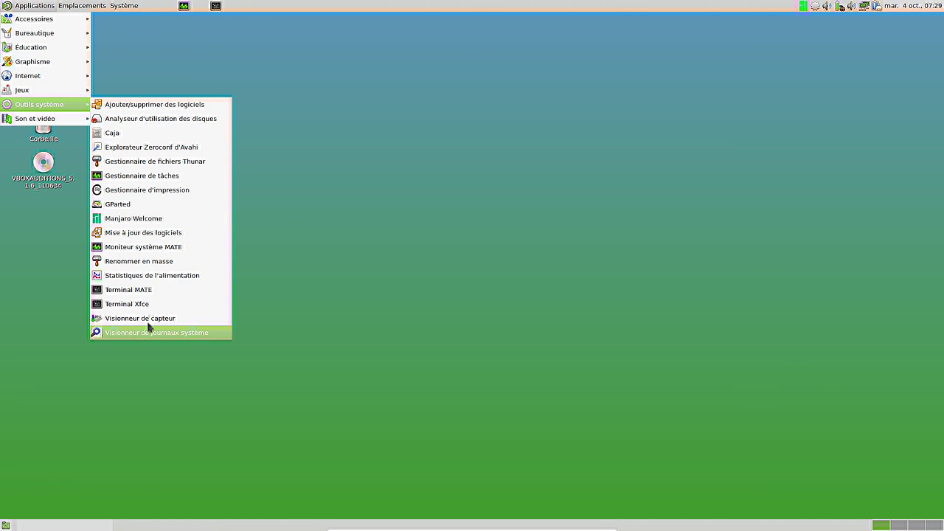
click(156, 106)
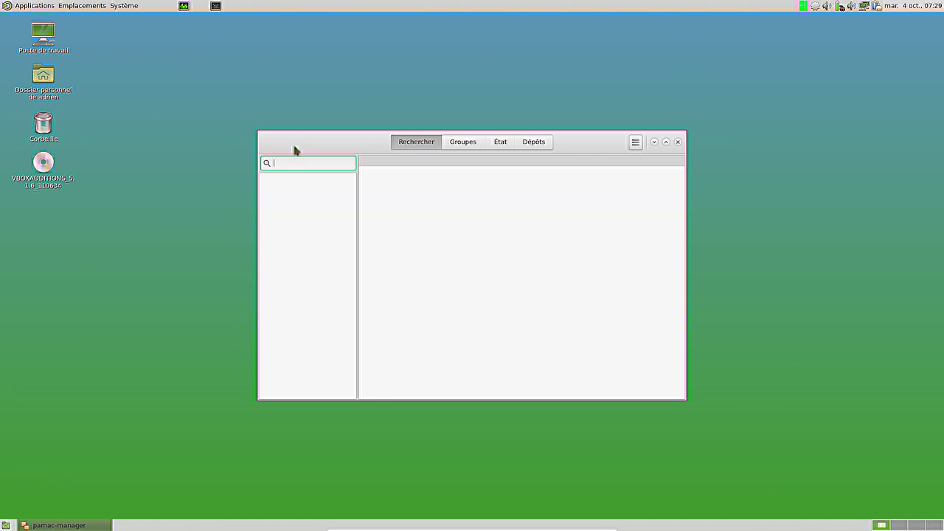
text(mate)
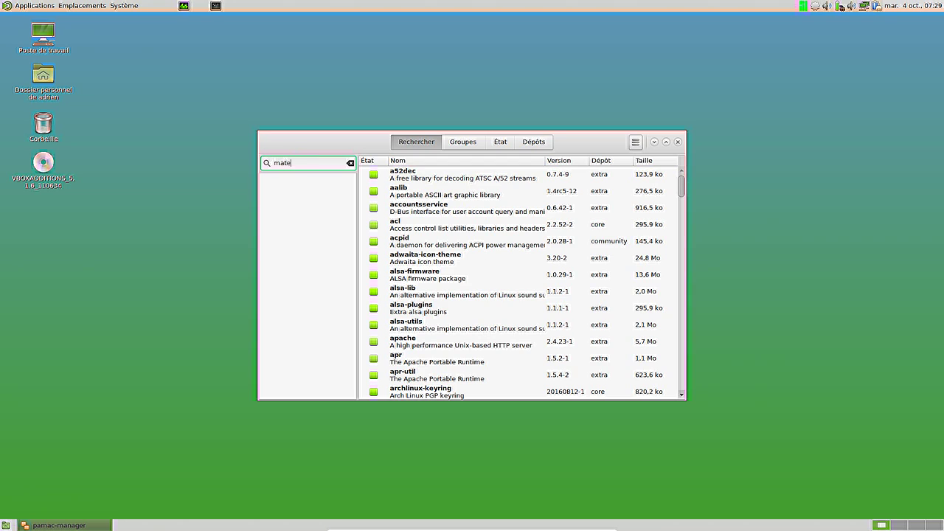
text(-desktop)
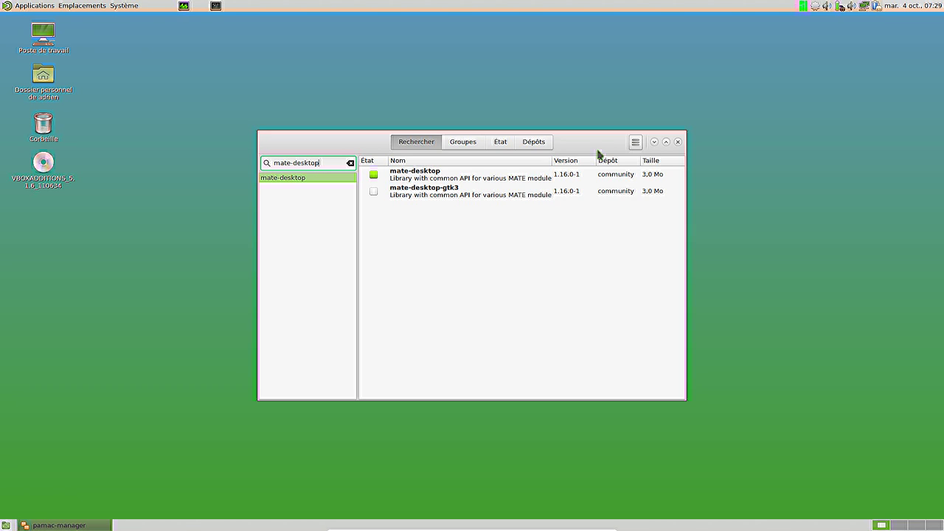
click(678, 142)
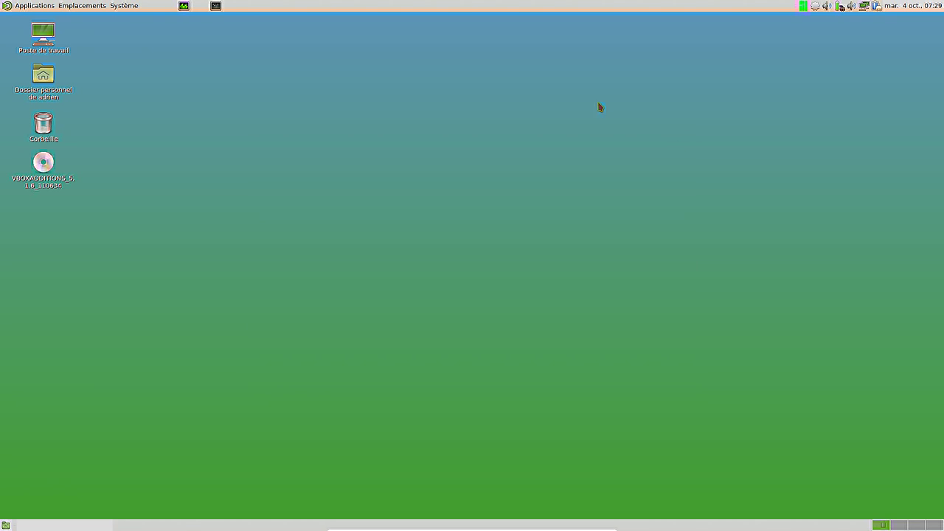
- Restart the machine from Manjaro's system shutdown dialog
click(34, 5)
mouse_move(124, 5)
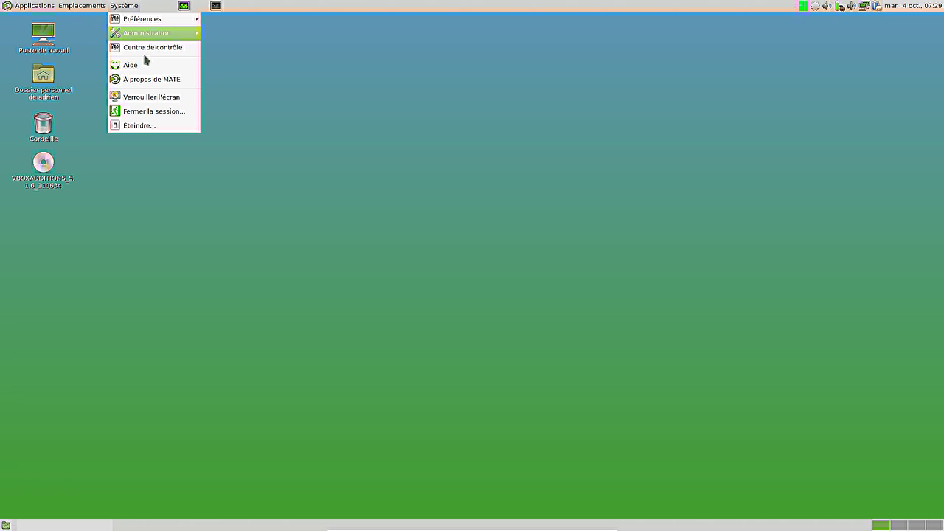
click(151, 126)
click(457, 307)
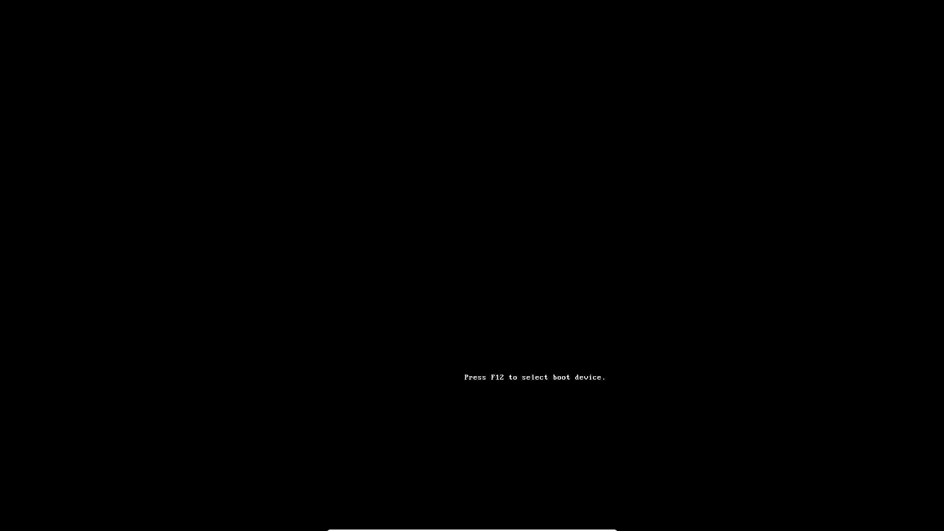
- Boot Mint 18 from the boot list
key(Down)
key(Down)
key(Down)
key(Down)
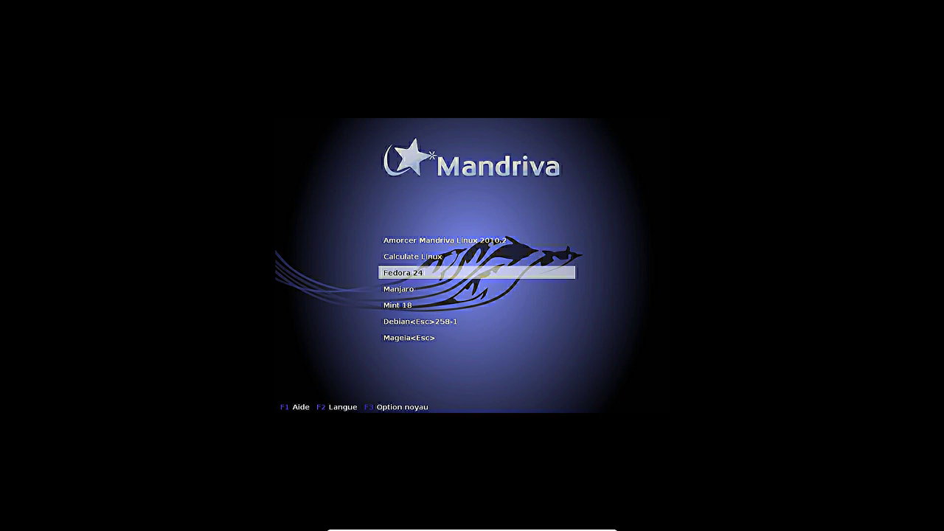
key(Return)
key(Return)
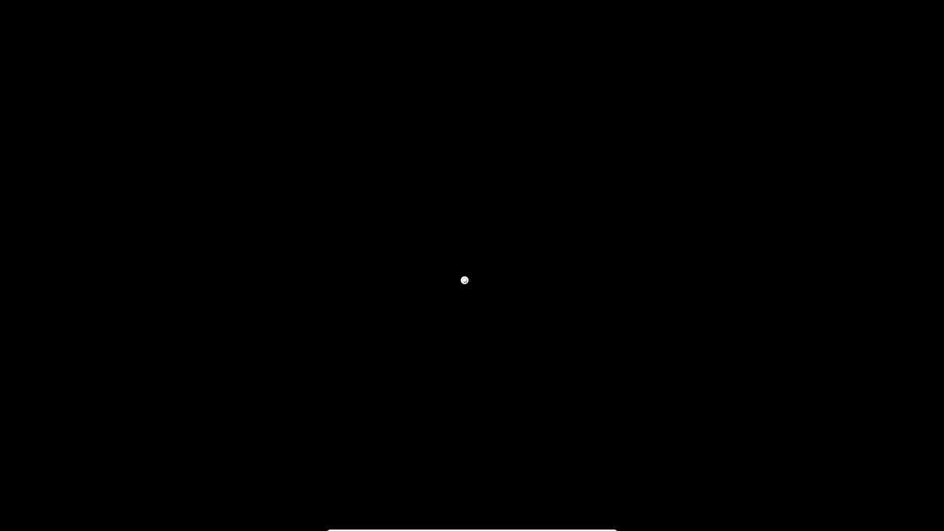
- Log in to Linux Mint with the account password and restart the machine from its main menu
text(********)
key(Return)
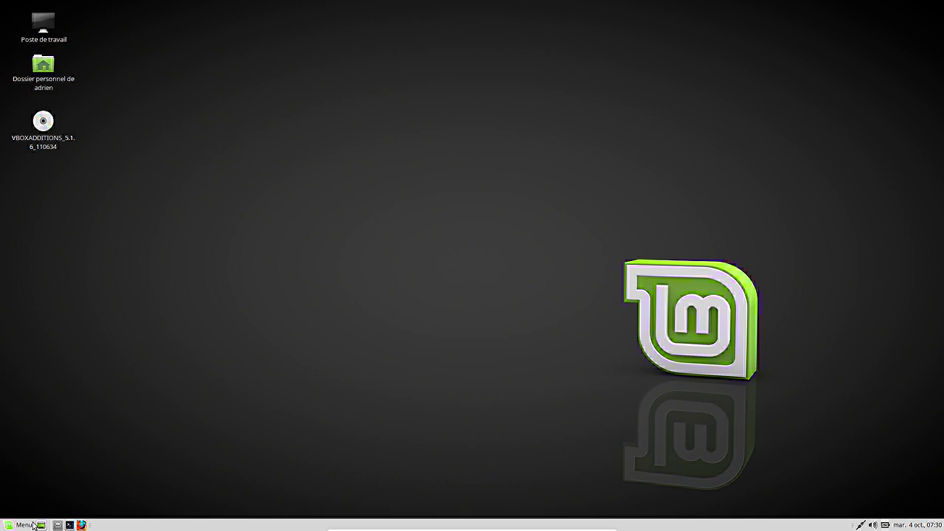
click(34, 525)
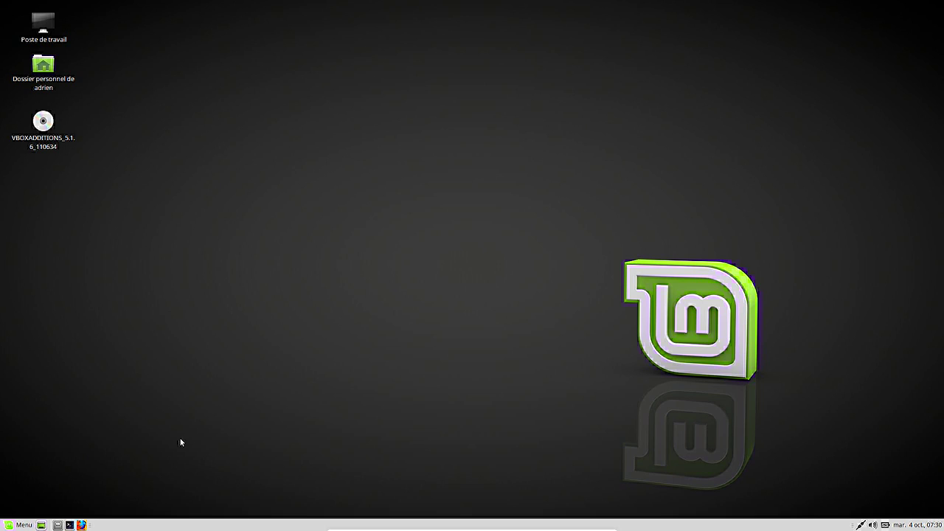
click(293, 295)
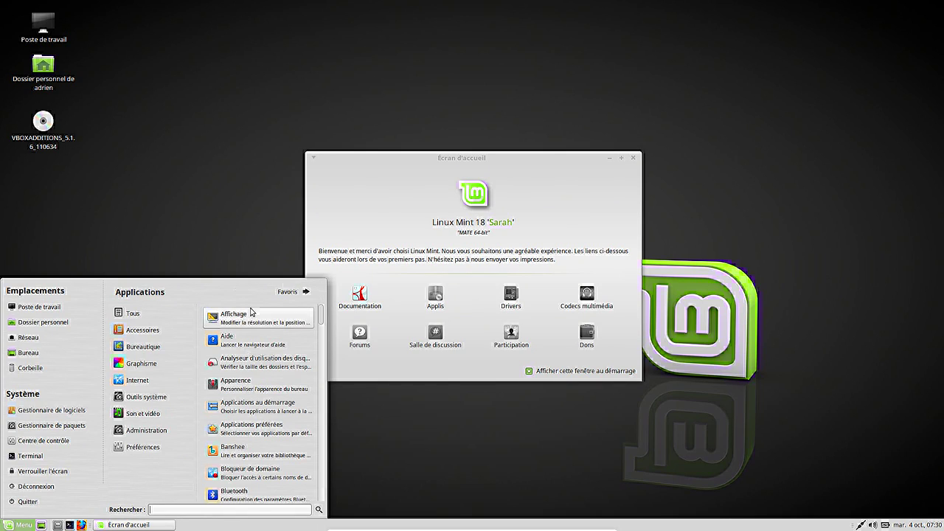
click(32, 501)
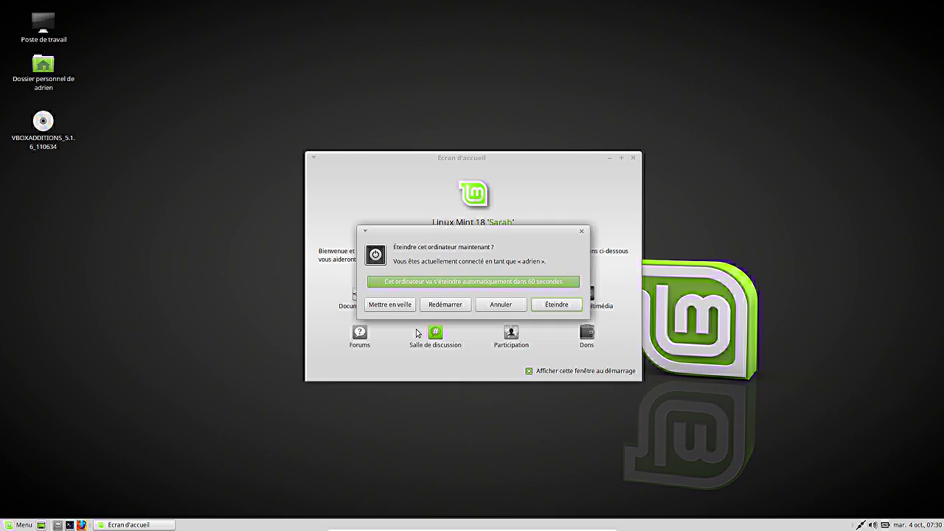
click(444, 305)
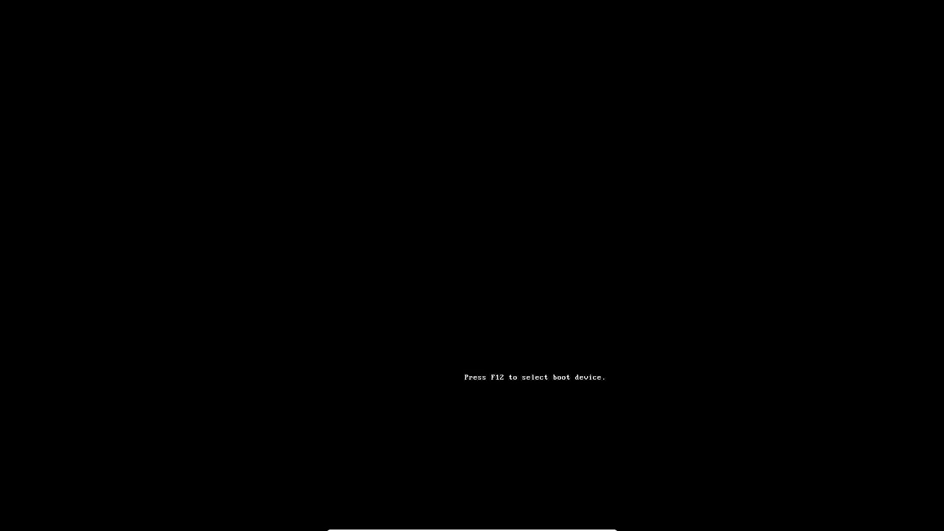
- Boot Mint 18 again from the boot list
key(Down)
key(Down)
key(Down)
key(Down)
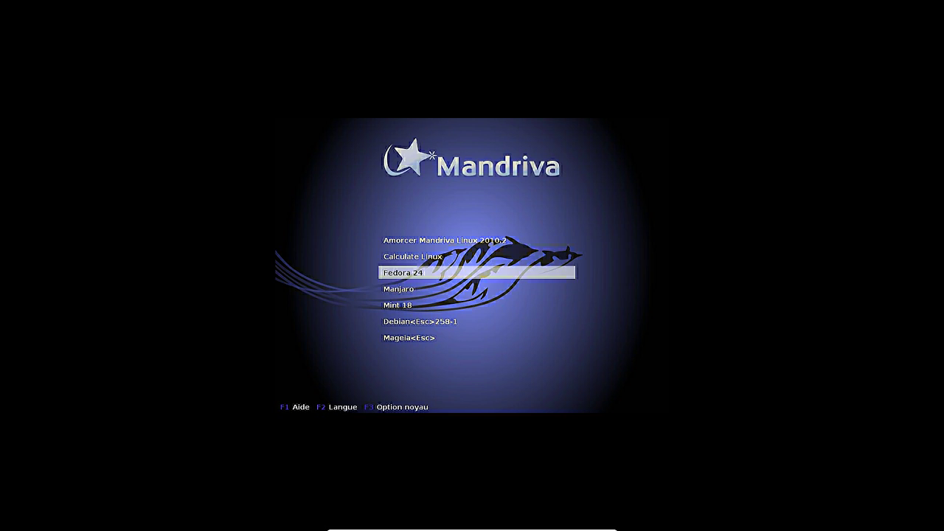
key(Return)
key(Return)
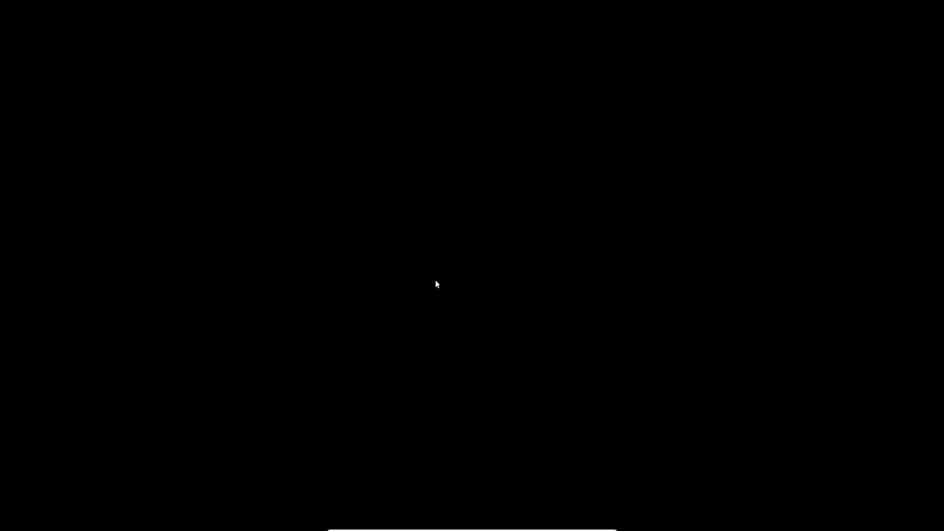
- Log in to Linux Mint with the account password and close the welcome screen
text(•••••••)
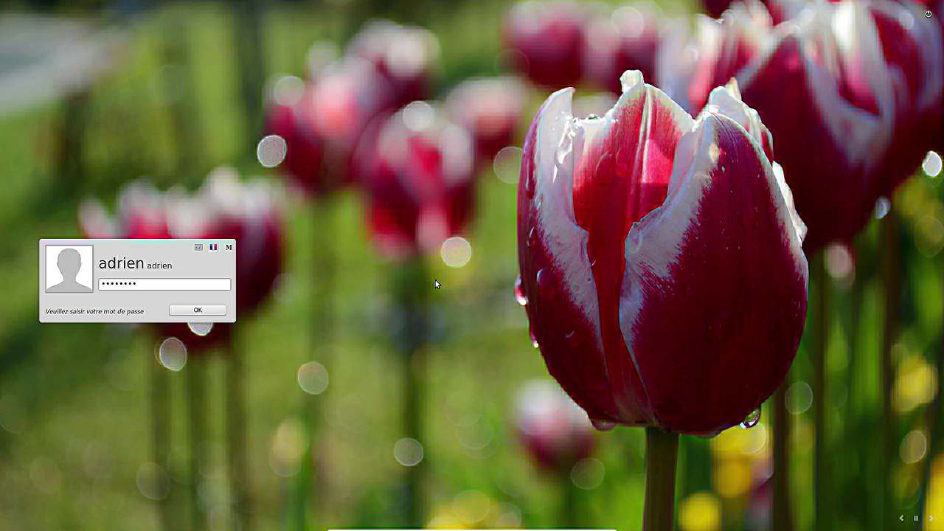
key(Return)
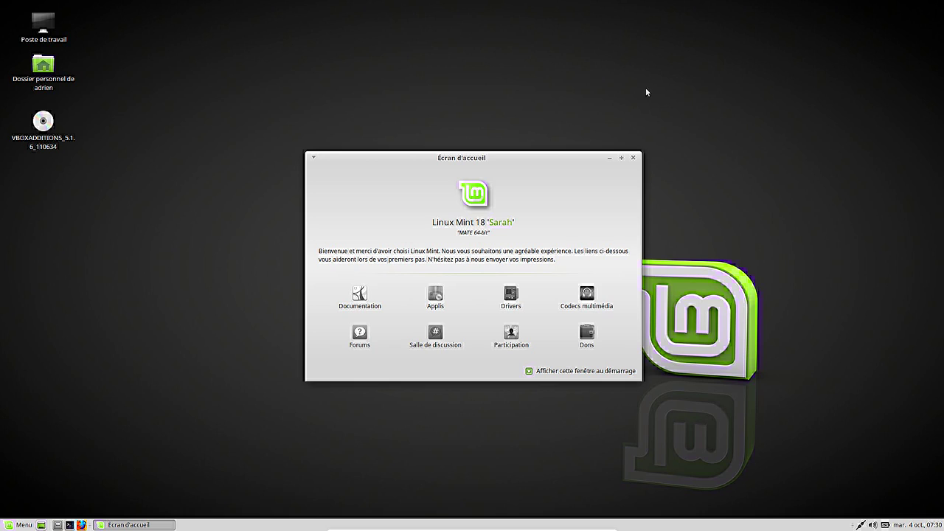
click(632, 158)
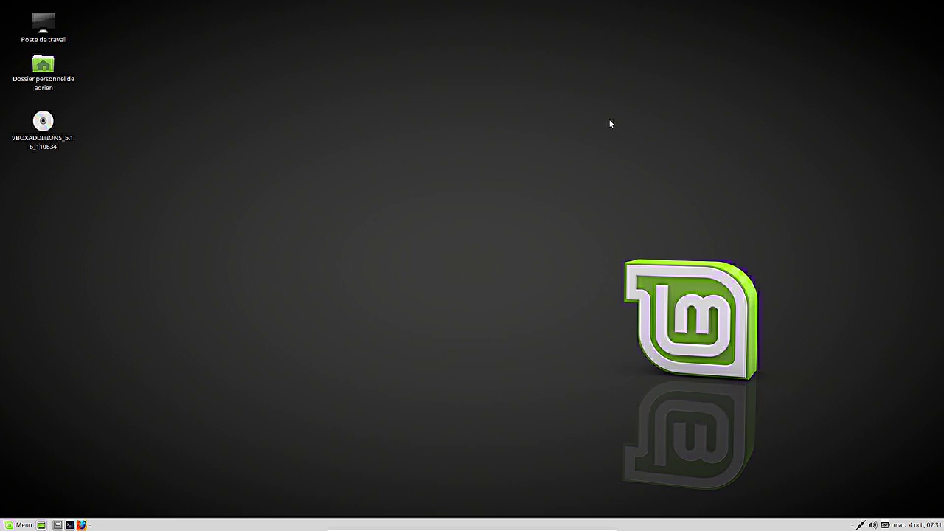
- Search the main menu for "sys", open Moniteur système, and check its resource usage and the system information with the MATE version
click(15, 525)
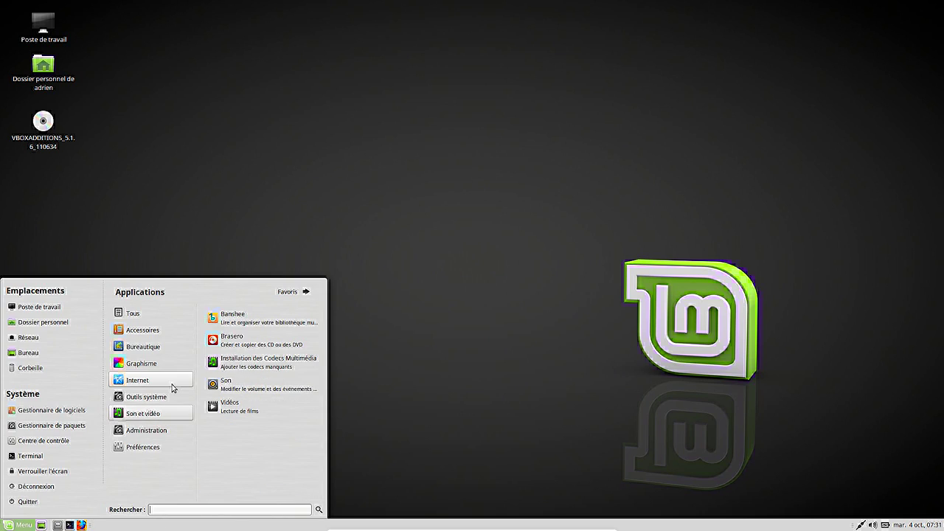
mouse_move(174, 401)
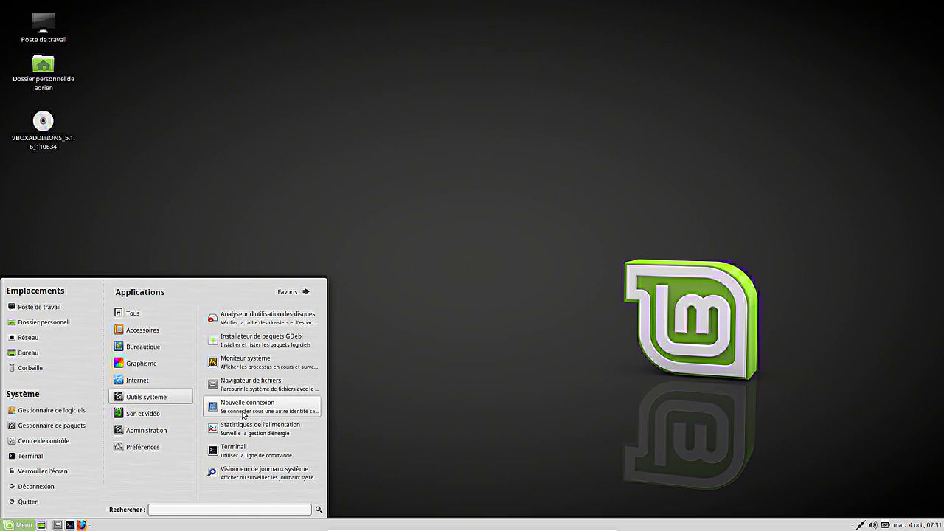
text(sys)
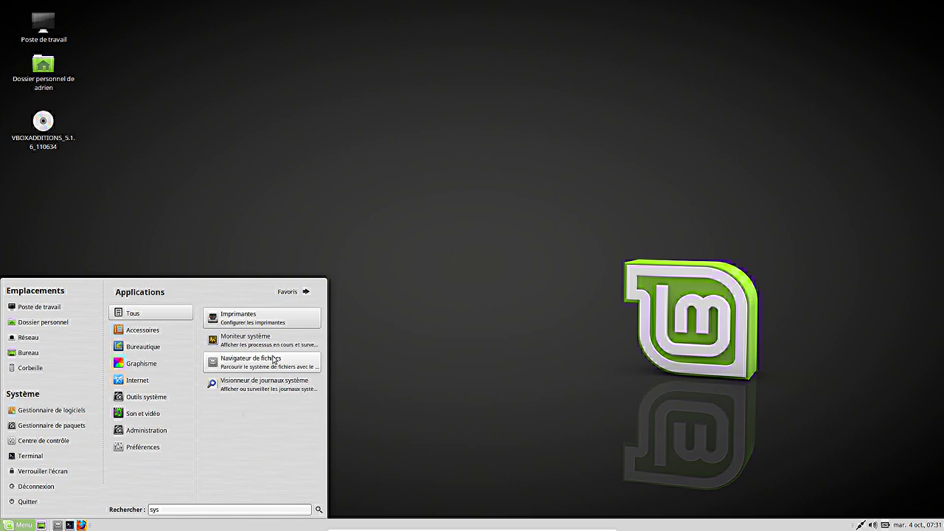
click(266, 339)
drag(202, 36, 453, 116)
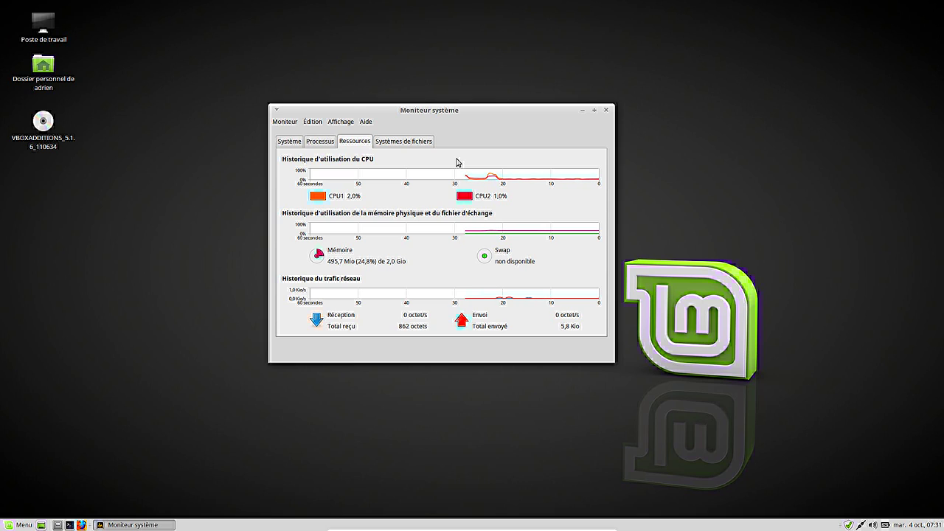
click(283, 144)
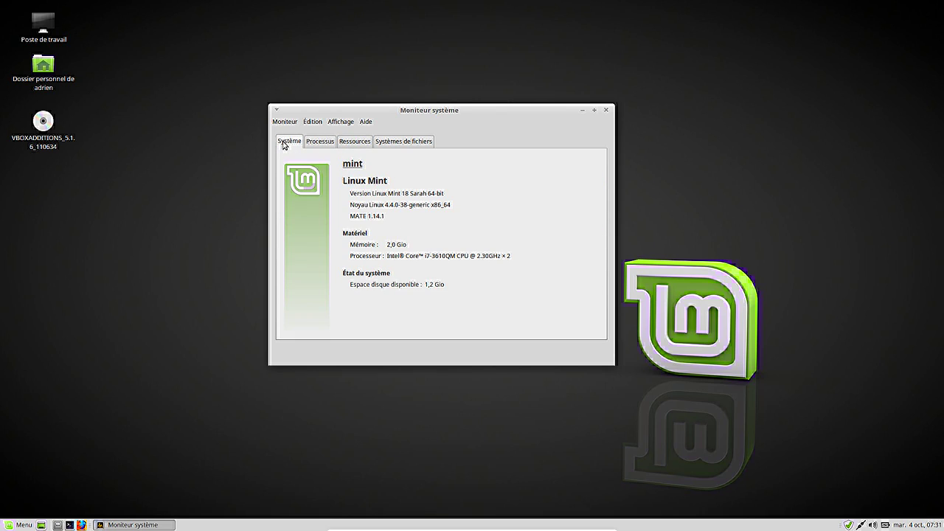
- Switch the main menu from all applications to the favourites view and look over its entries
click(19, 525)
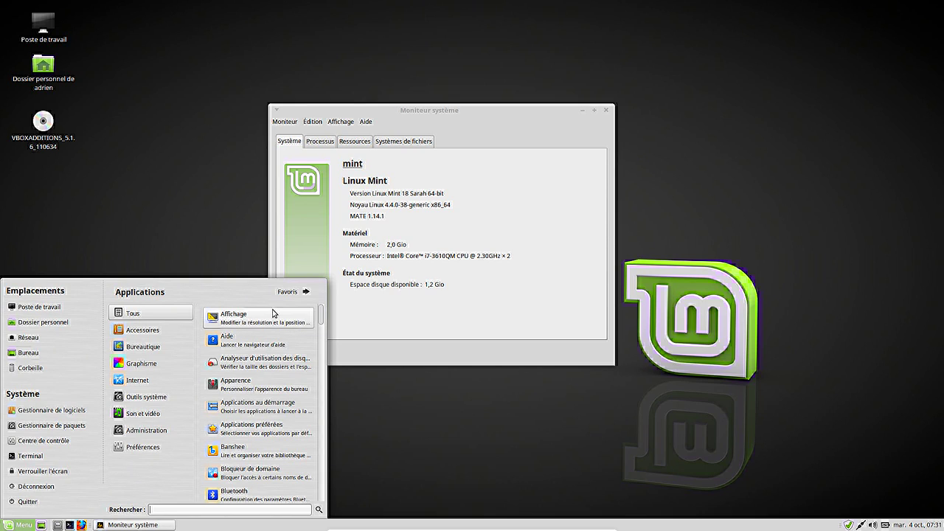
click(289, 292)
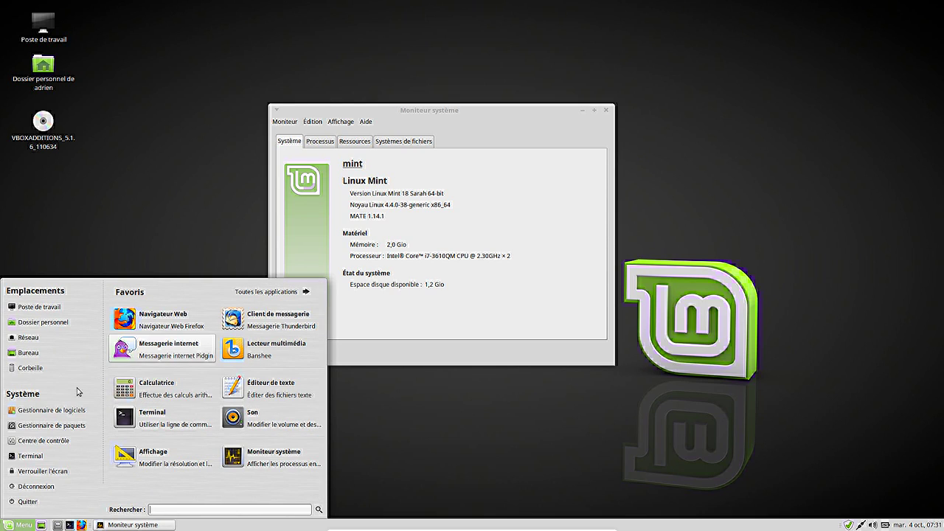
click(20, 524)
click(20, 524)
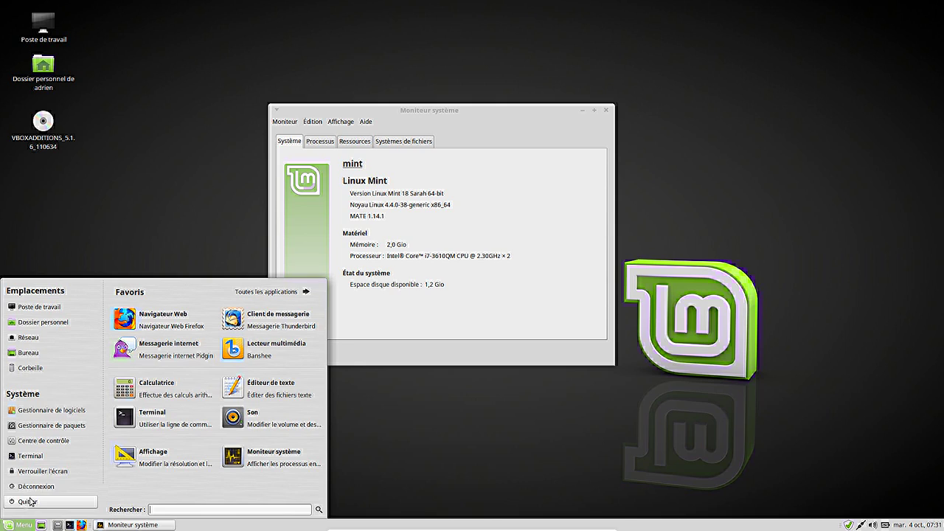
- Open the appearance preferences from the Centre de contrôle, look at the themes, and close all open windows including the system monitor
click(44, 440)
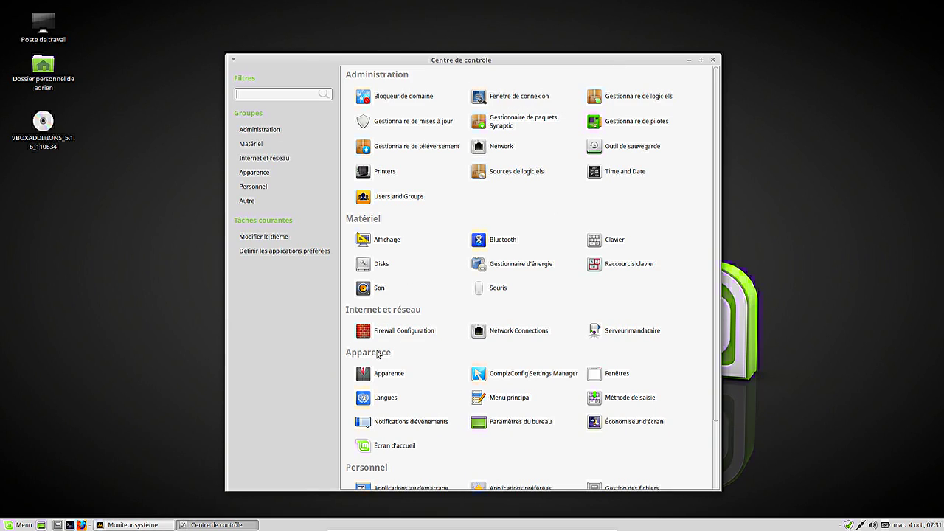
click(388, 379)
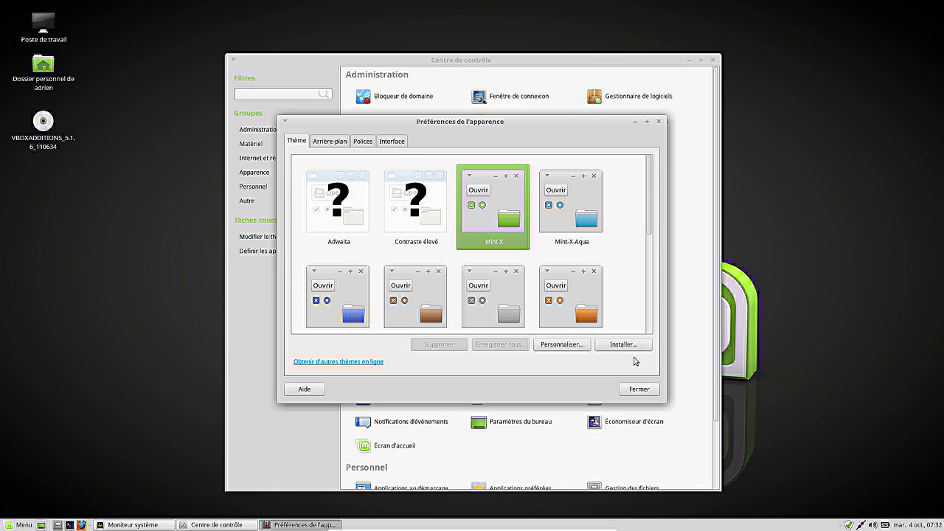
click(633, 391)
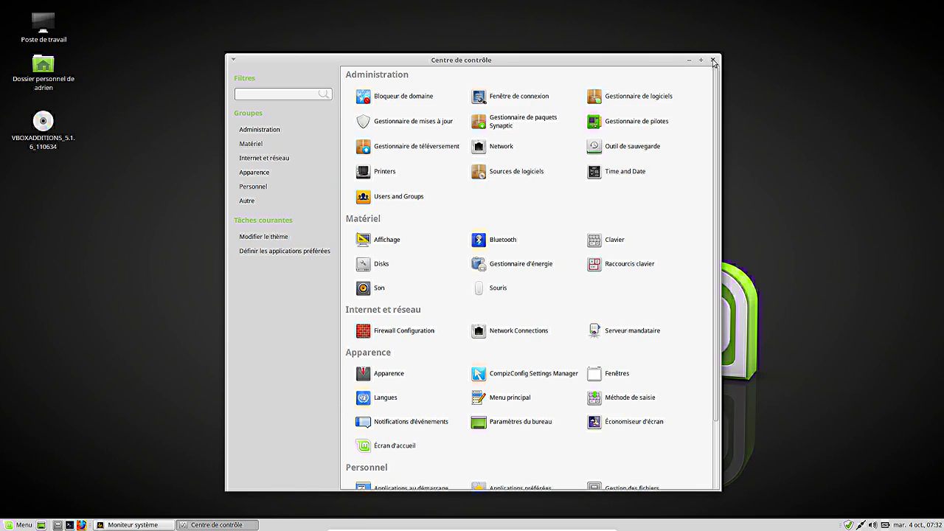
click(712, 61)
click(605, 110)
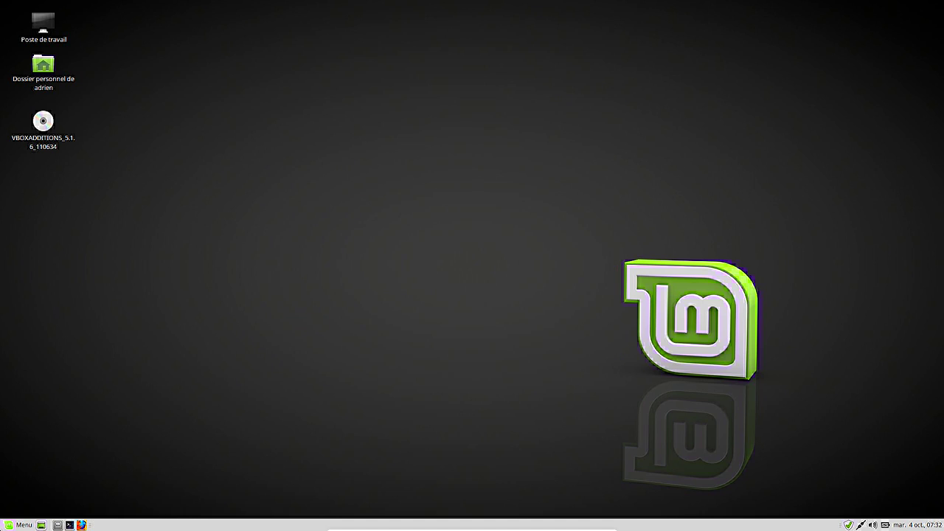
- Restart the Linux Mint machine from its main menu
click(11, 524)
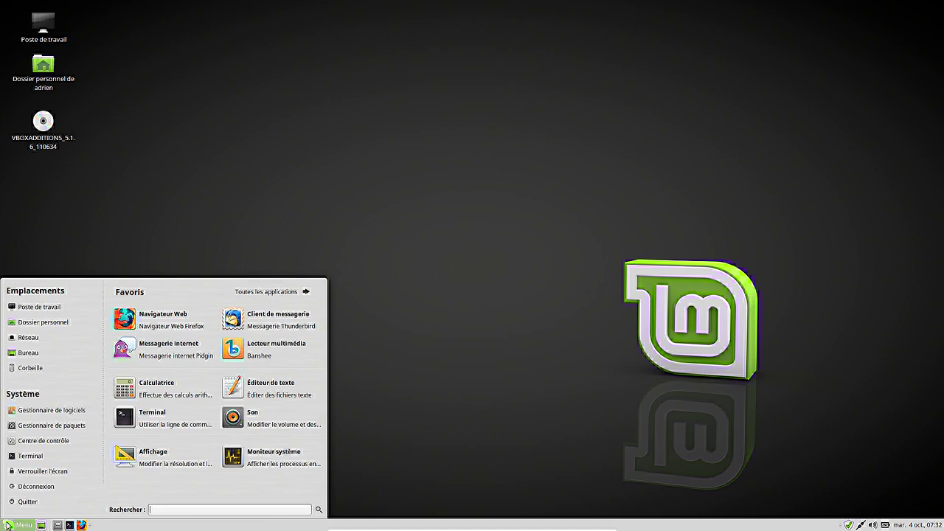
click(29, 502)
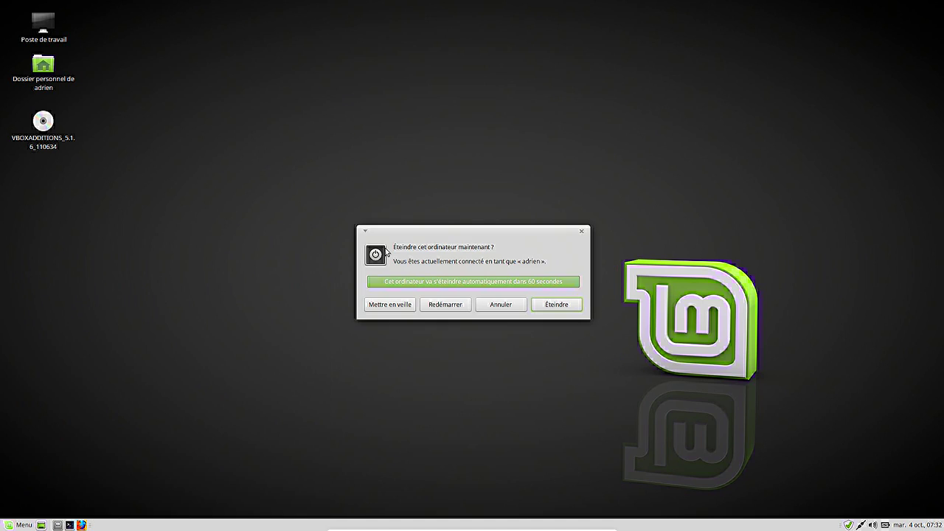
click(441, 307)
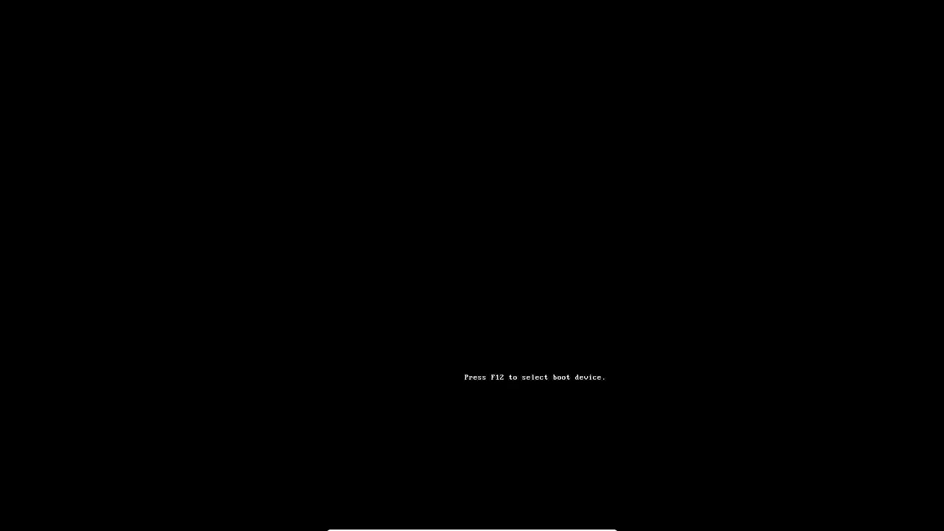
- Boot the Debian entry from the boot list
key(Down)
key(Down)
key(Down)
key(Down)
key(Down)
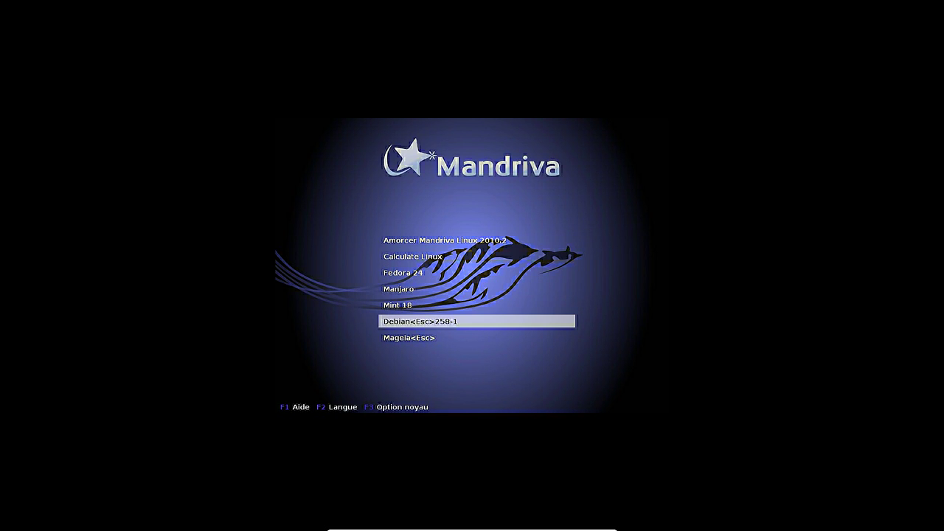
key(Return)
key(Return)
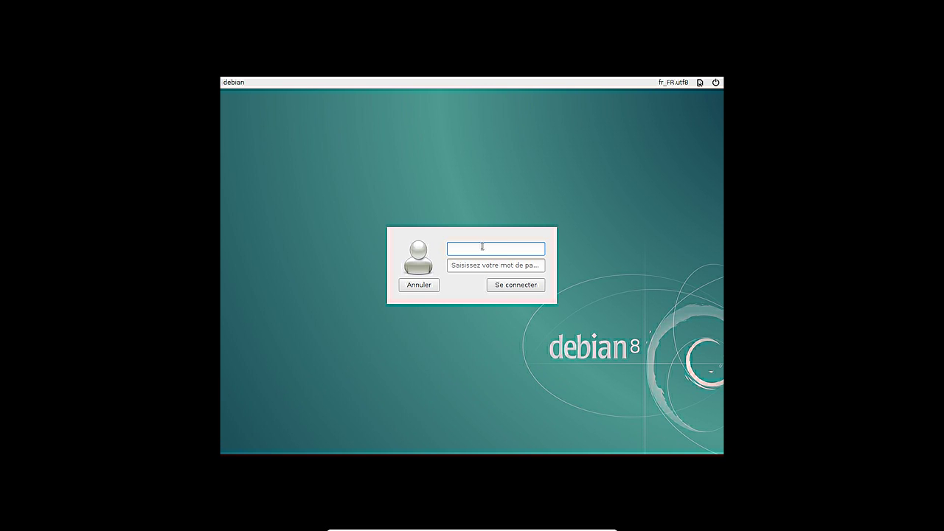
- Log in to Debian with the account's user name and password
text(adrien)
key(Return)
text(••••••••)
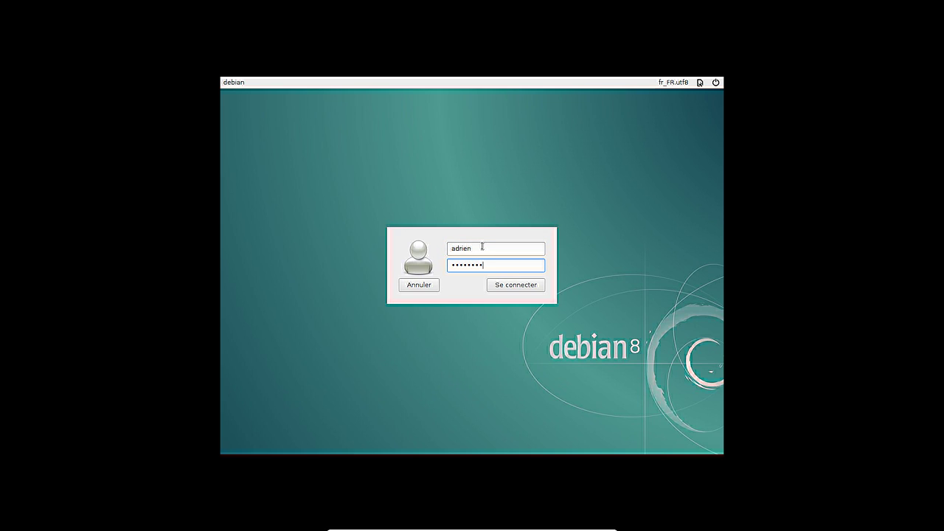
key(Return)
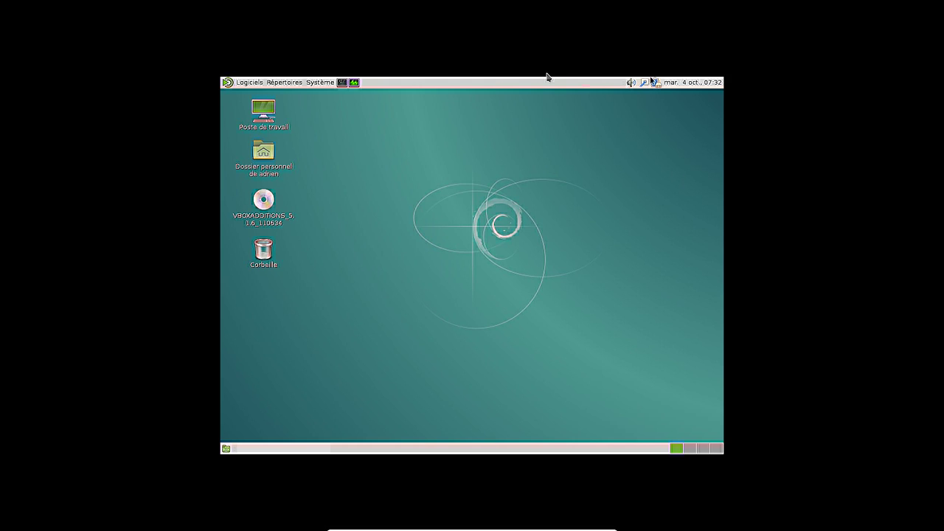
- Look at the Logiciels menu and restart the Debian machine from the shutdown dialog
click(249, 82)
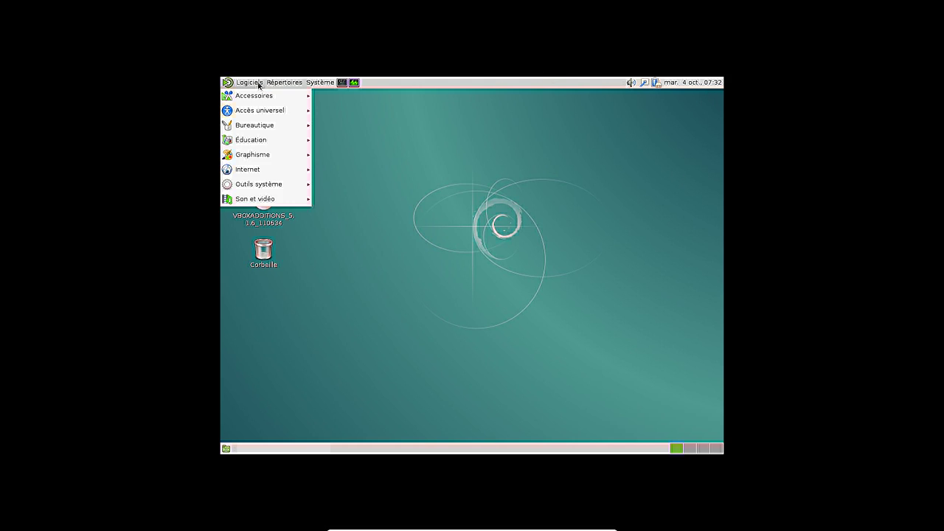
mouse_move(320, 82)
click(324, 191)
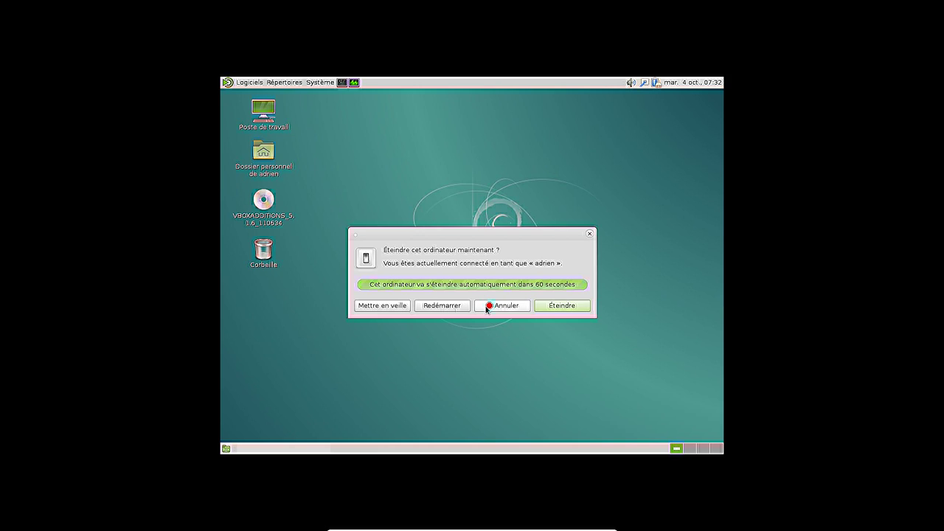
click(423, 304)
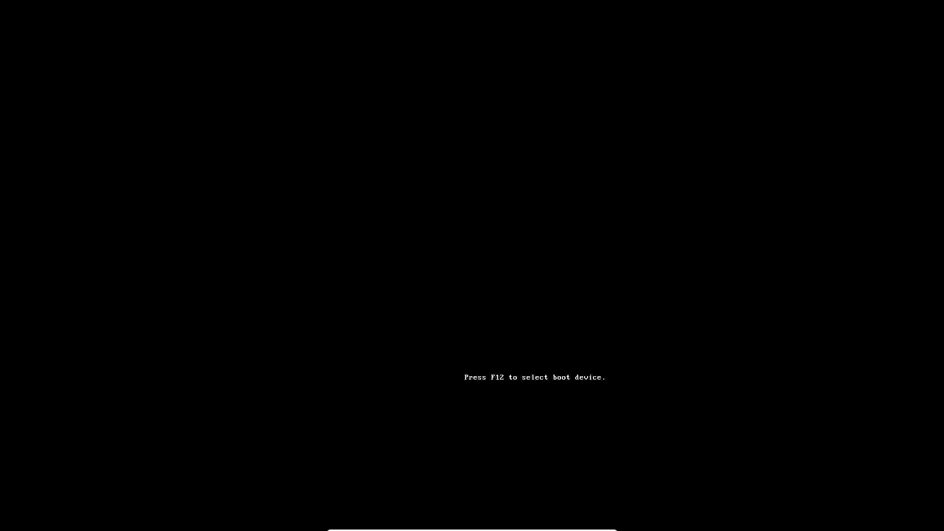
- Boot the Debian entry from the boot list again
key(Down)
key(Down)
key(Down)
key(Down)
key(Down)
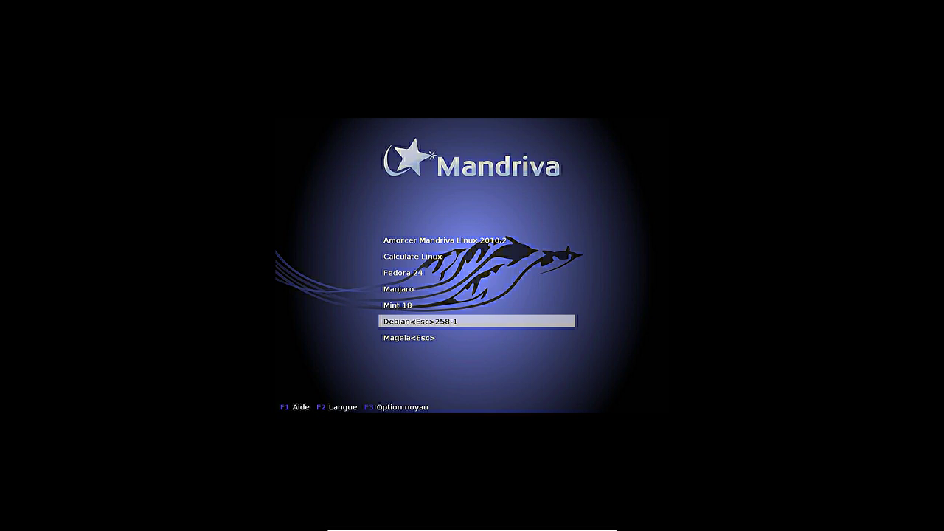
key(Return)
key(Return)
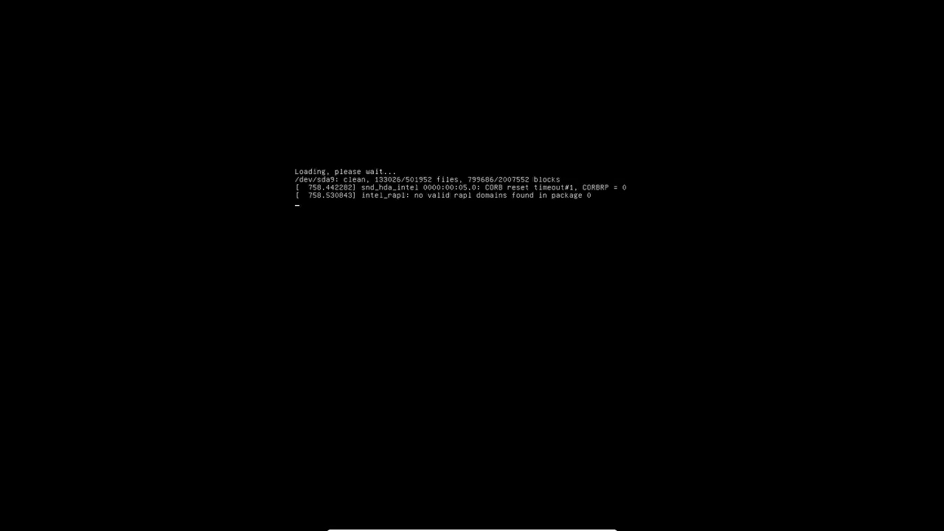
- Log in to the restarted Debian session with the user name and account password
text(adrien)
key(Return)
text(••••••••)
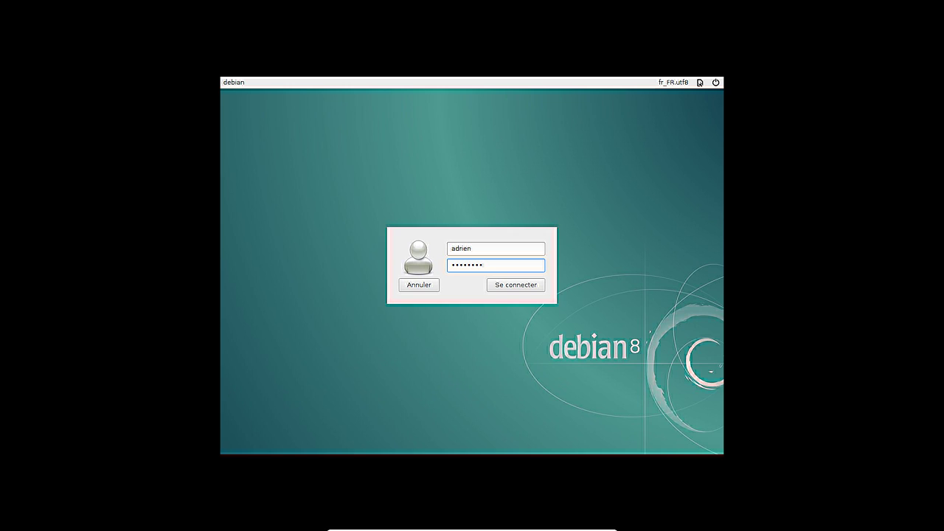
key(Return)
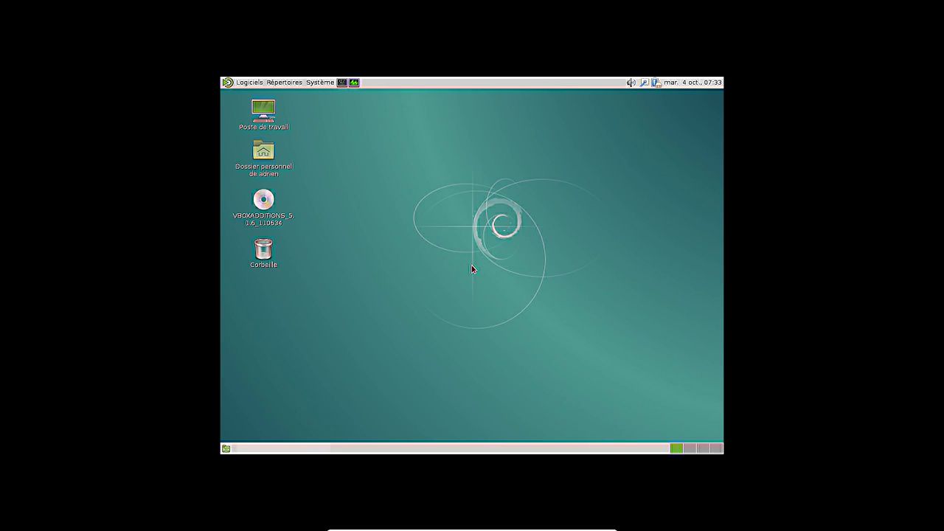
- Open Debian's system monitor, check memory usage, the system information with the MATE version and the process list, and close it
click(352, 83)
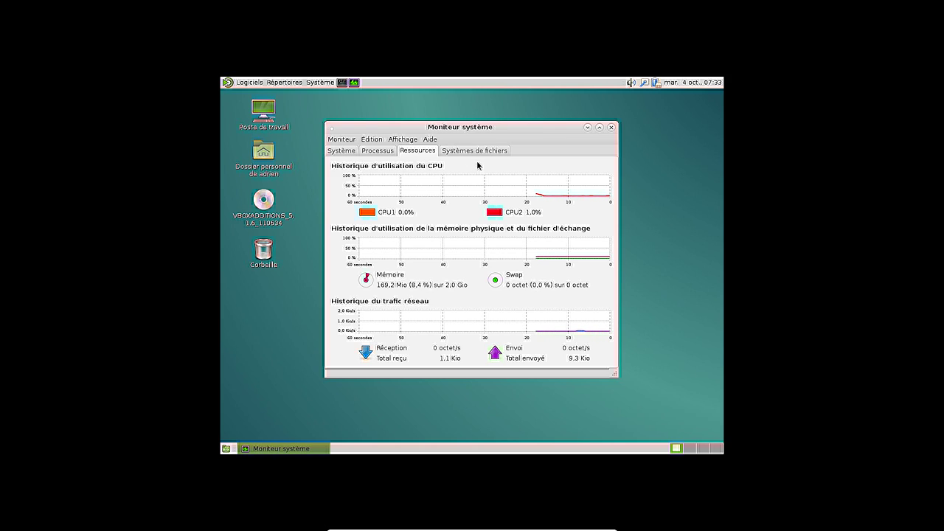
click(339, 151)
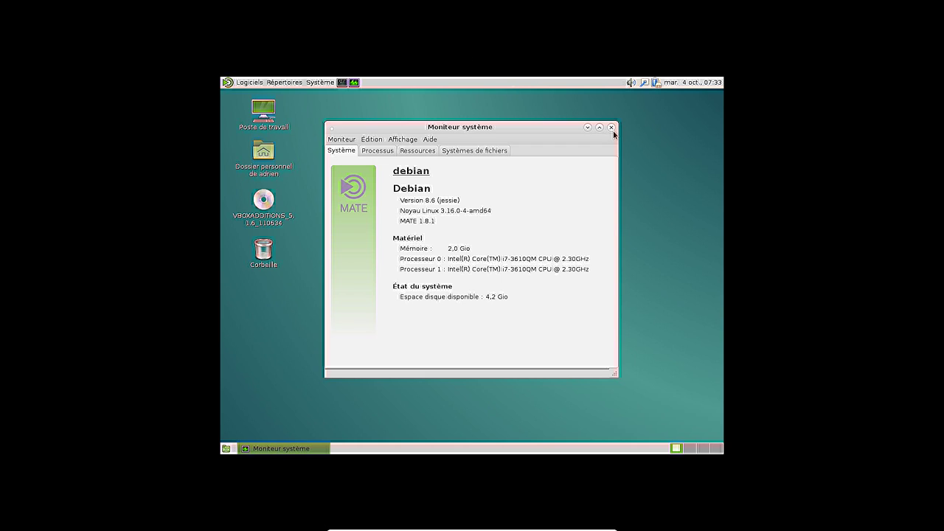
click(385, 153)
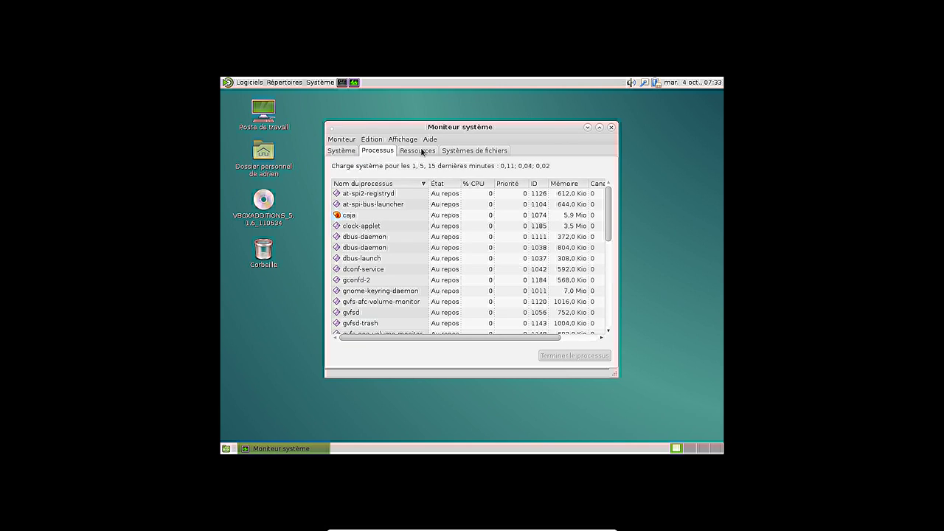
click(423, 152)
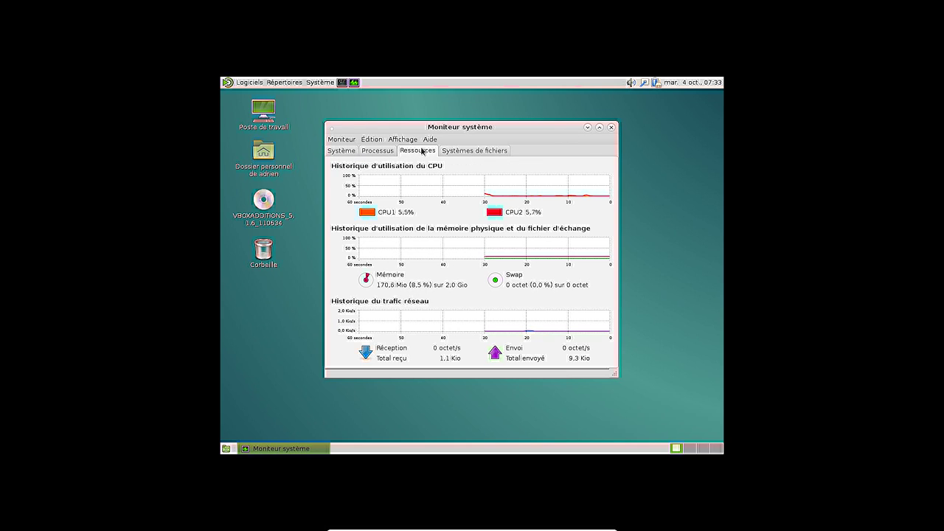
click(612, 127)
- Look through Debian's Logiciels and Système menus and open the appearance preferences from the Centre de contrôle to view the themes
click(258, 86)
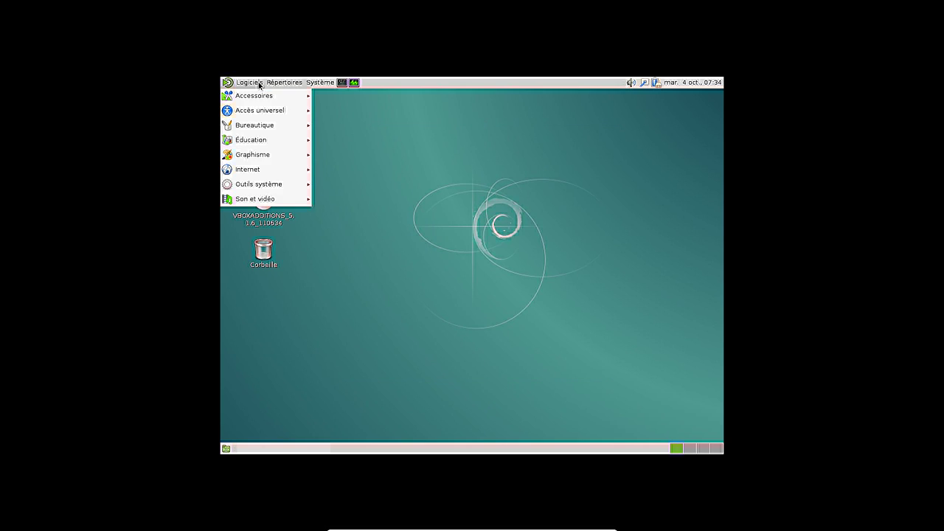
mouse_move(257, 87)
mouse_move(308, 86)
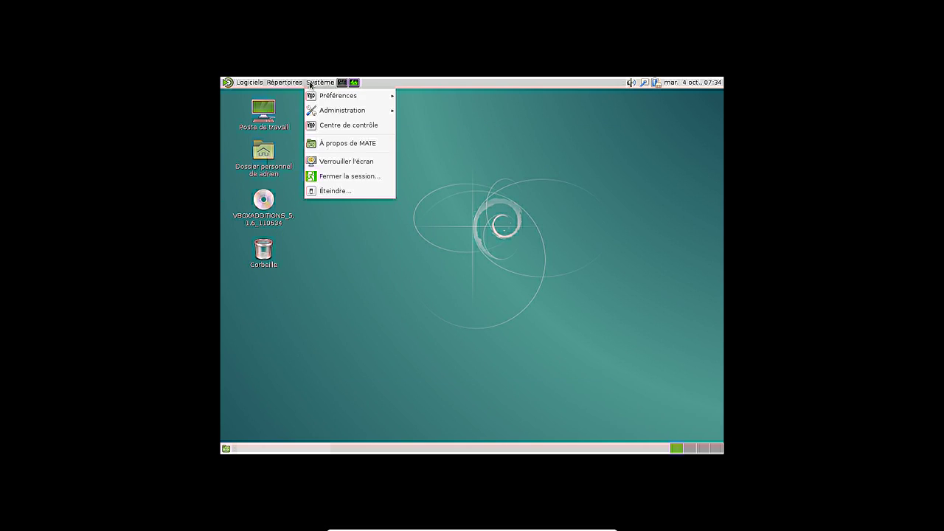
click(330, 125)
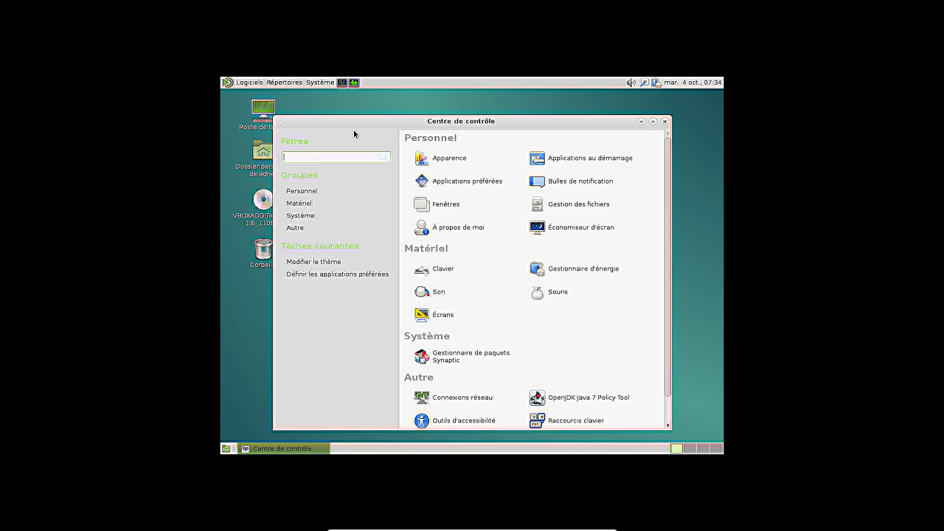
click(448, 160)
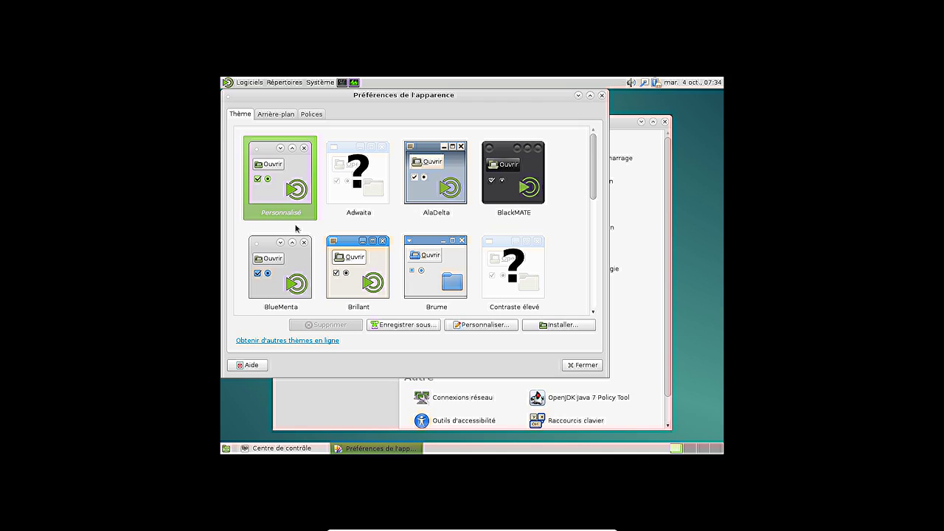
- Restart the Debian machine from its shutdown dialog
click(328, 83)
click(325, 192)
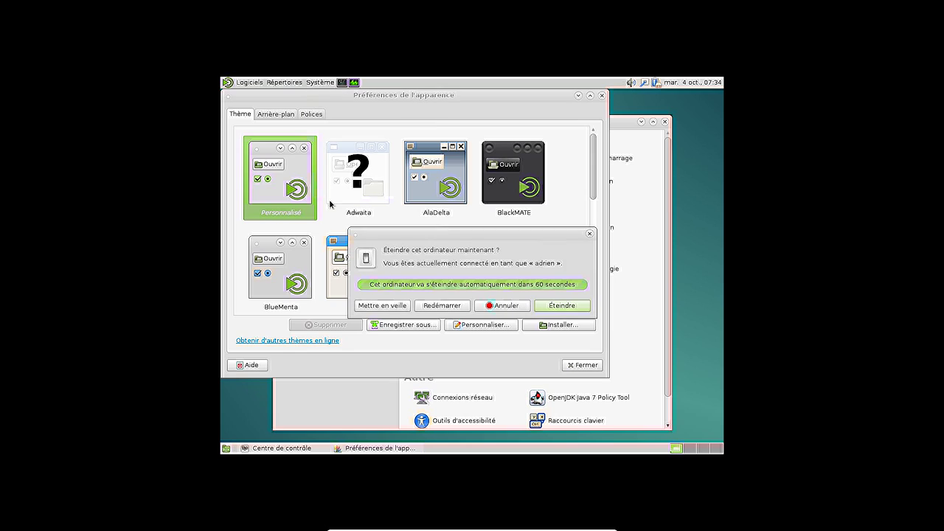
click(430, 307)
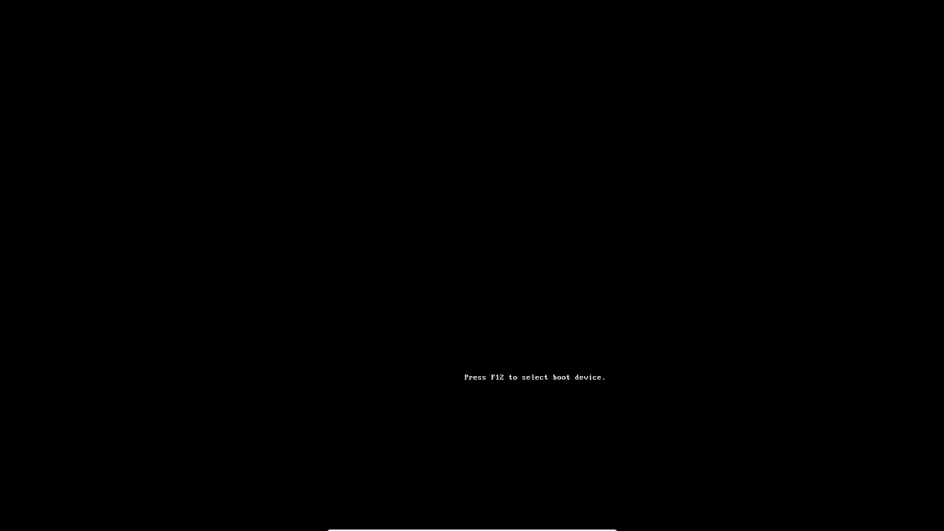
- Boot the Ubuntu MATE system from the Mandriva boot list
key(Down)
key(Down)
key(Down)
key(Down)
key(Down)
key(Down)
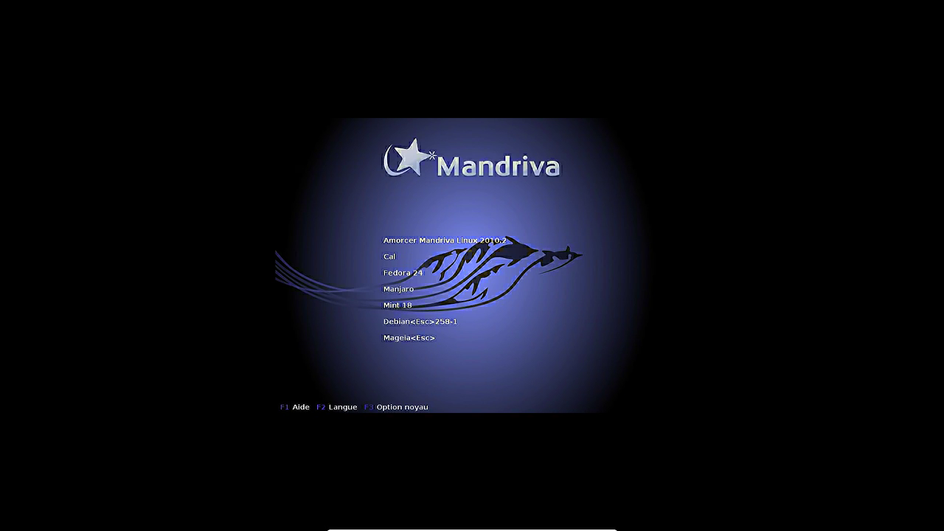
key(Return)
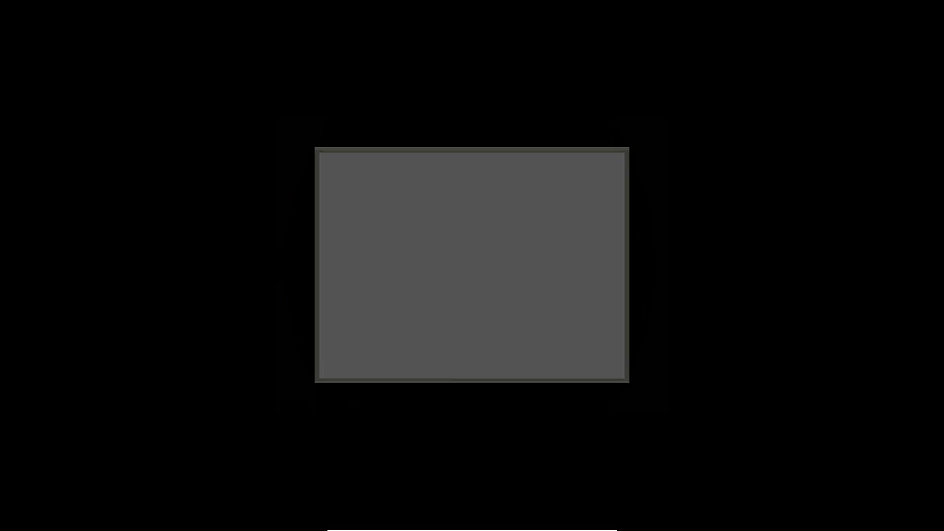
key(Return)
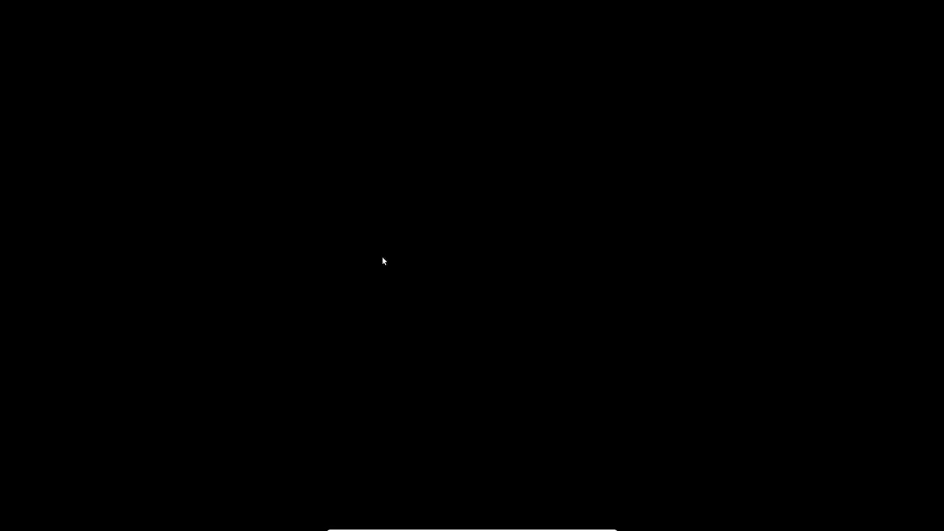
- Log in to the Ubuntu MATE session with the account password and dismiss the Welcome window
text(••••••••)
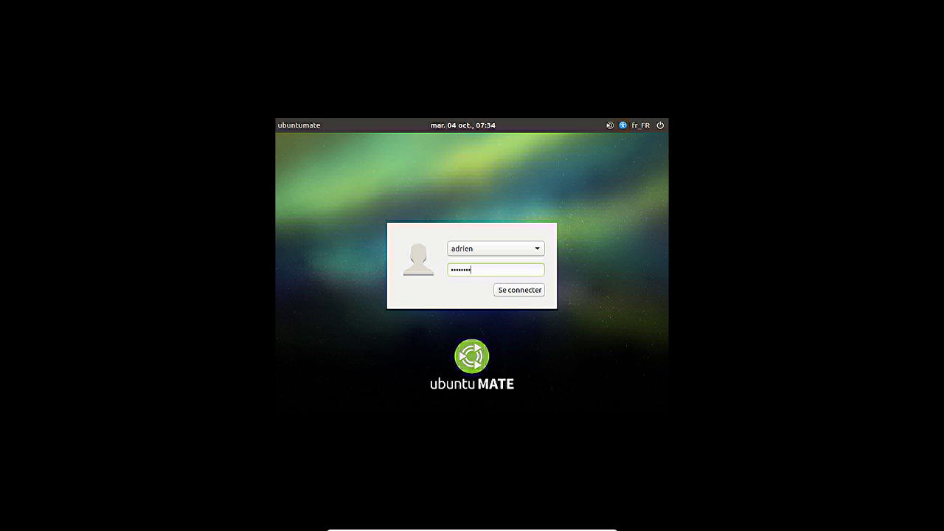
key(Return)
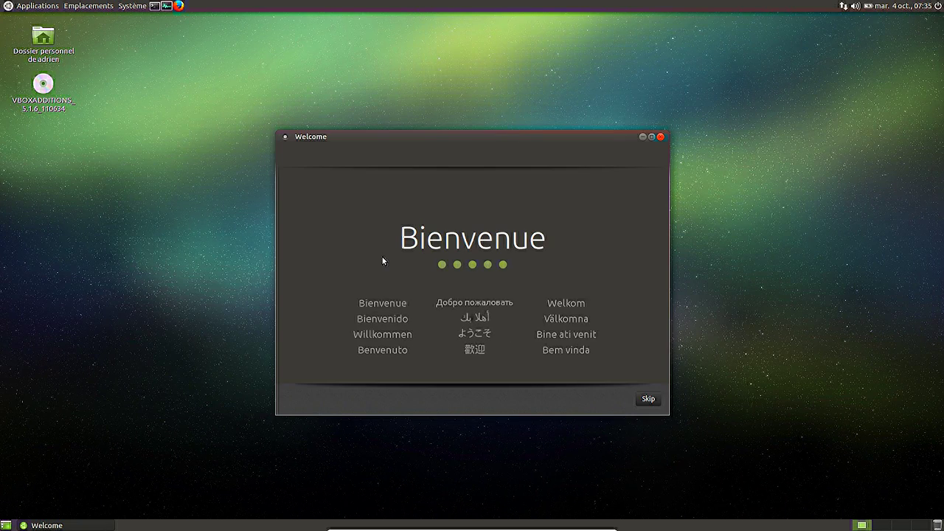
click(661, 137)
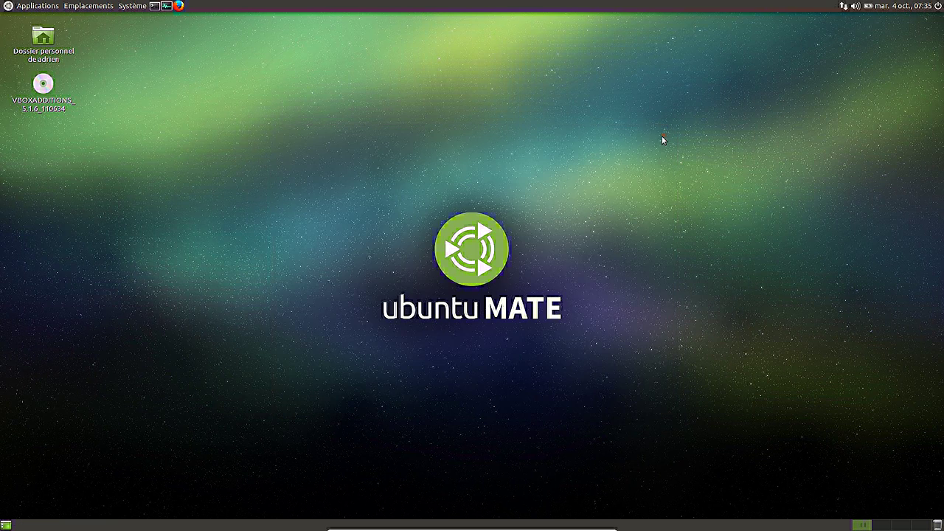
- Open Ubuntu MATE's system monitor and check the memory usage and the system information with the MATE version
click(167, 7)
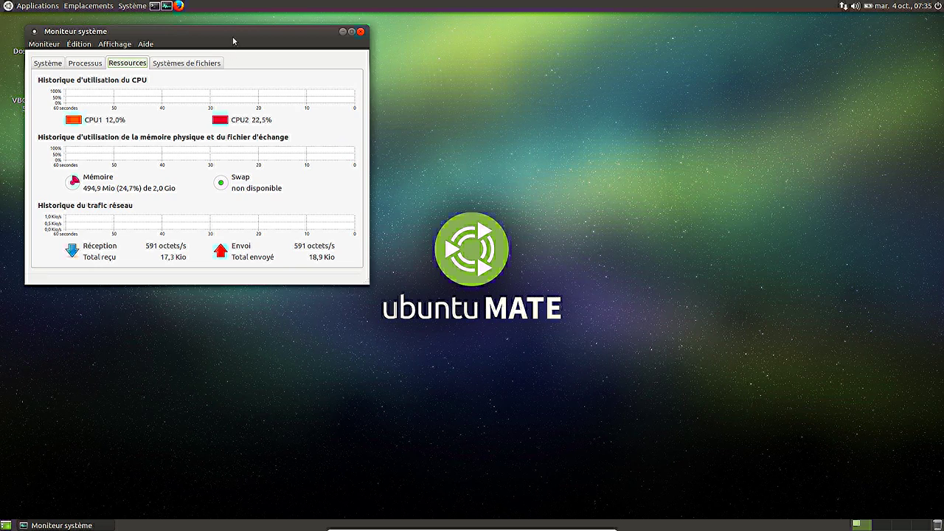
drag(233, 40, 453, 105)
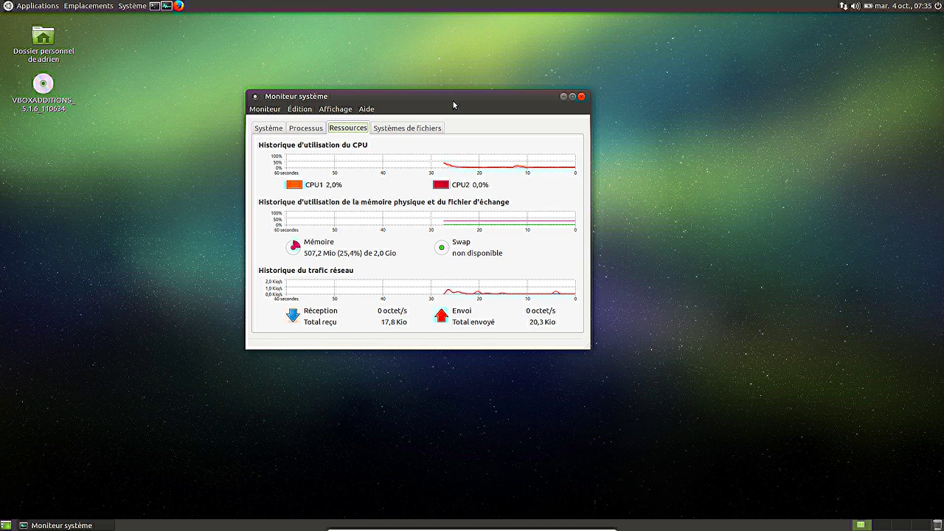
click(272, 130)
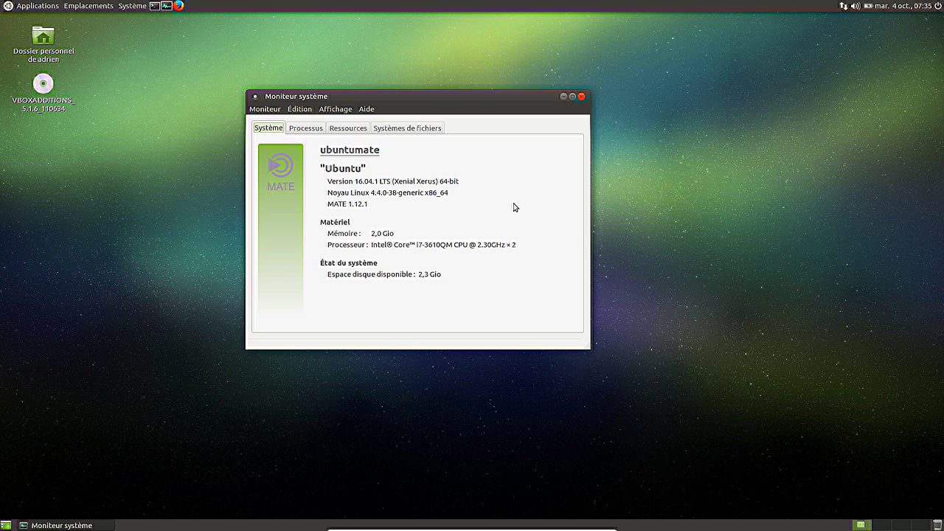
- Look through the Administration and Préférences entries of Ubuntu MATE's Système menu, then view the themes in the appearance preferences and close them
click(134, 7)
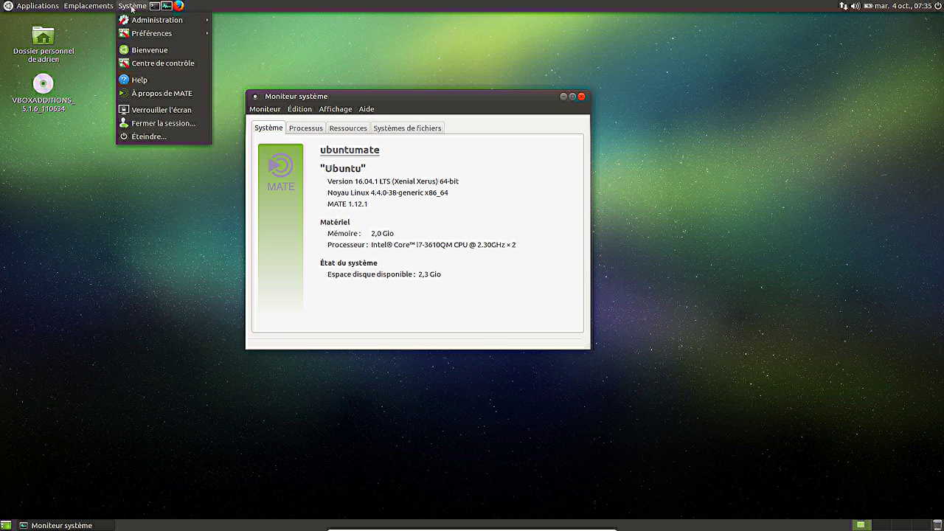
mouse_move(167, 39)
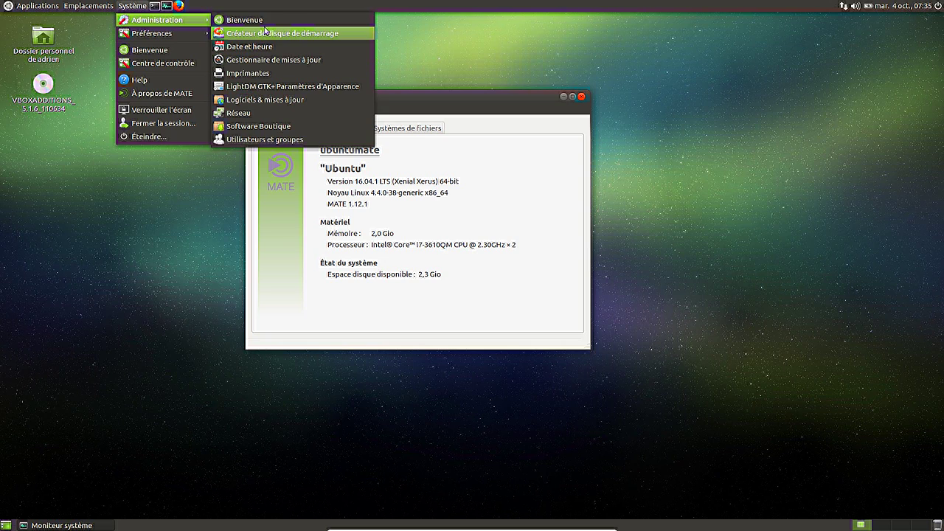
mouse_move(255, 34)
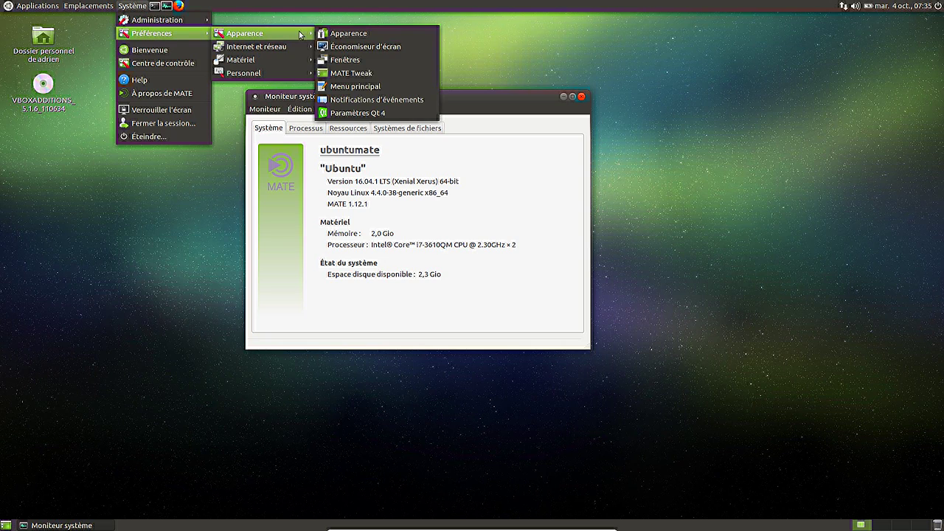
click(340, 33)
drag(297, 27, 583, 109)
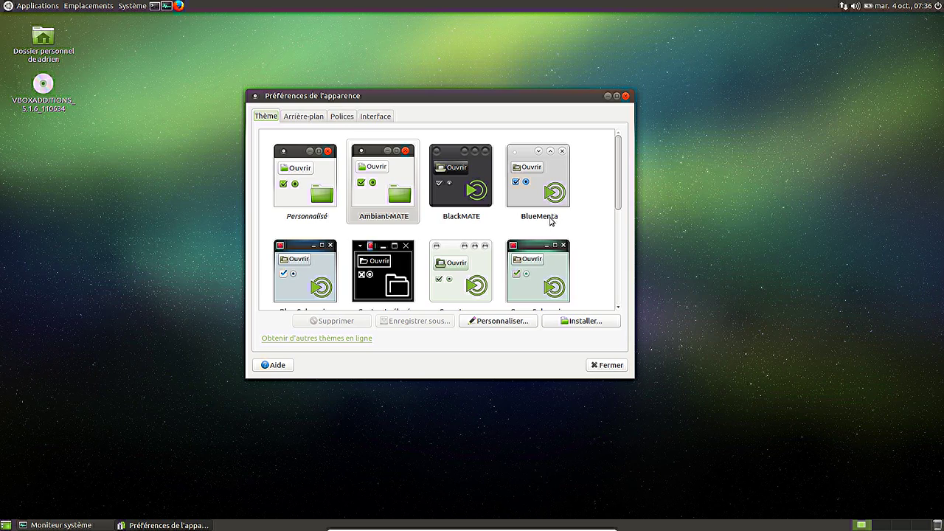
click(625, 96)
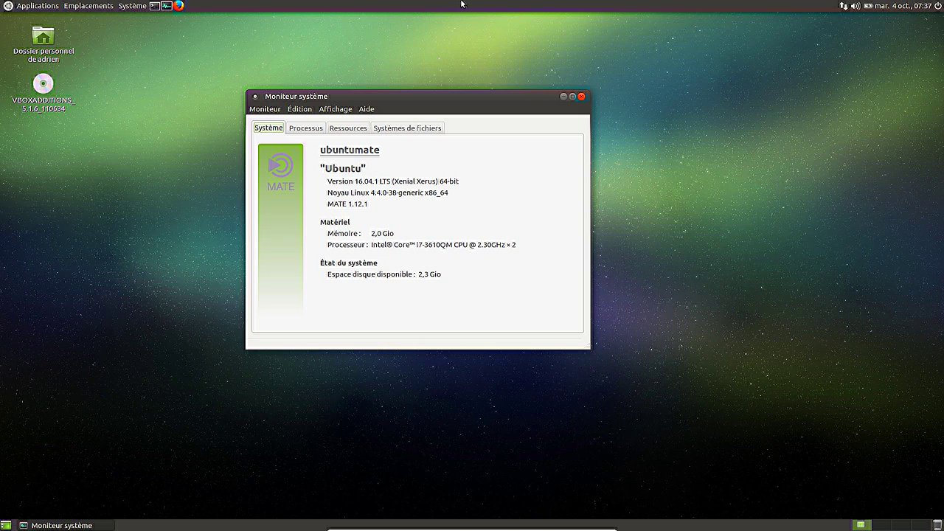
- Shut down the Ubuntu MATE machine and close the VirtualBox manager
click(581, 96)
click(127, 8)
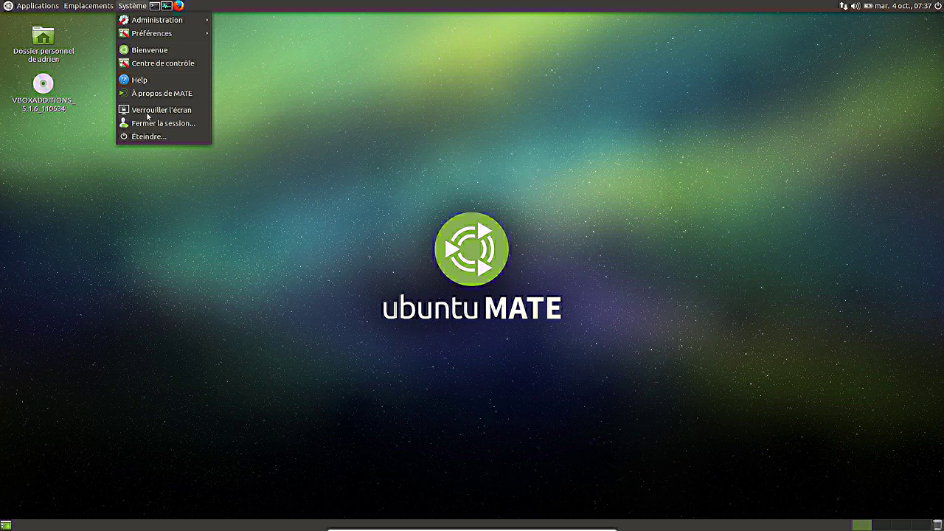
click(147, 136)
click(562, 311)
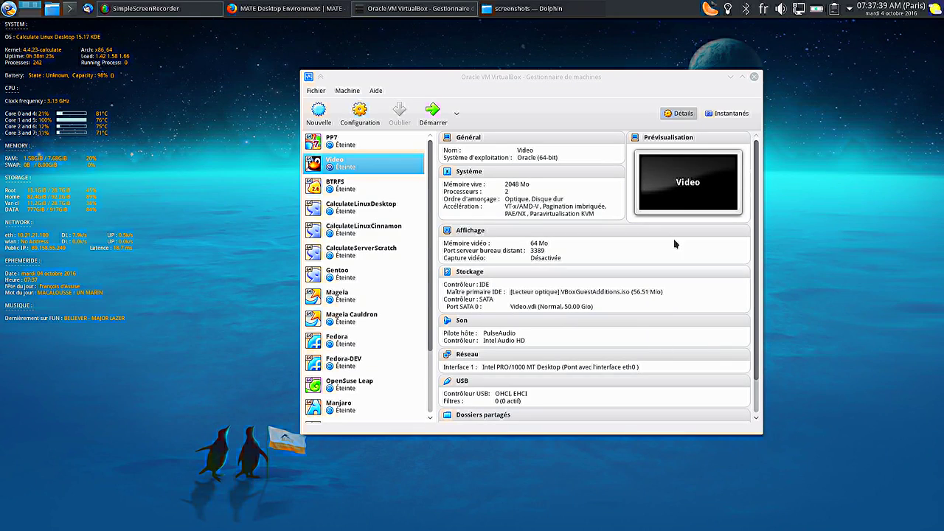
click(753, 77)
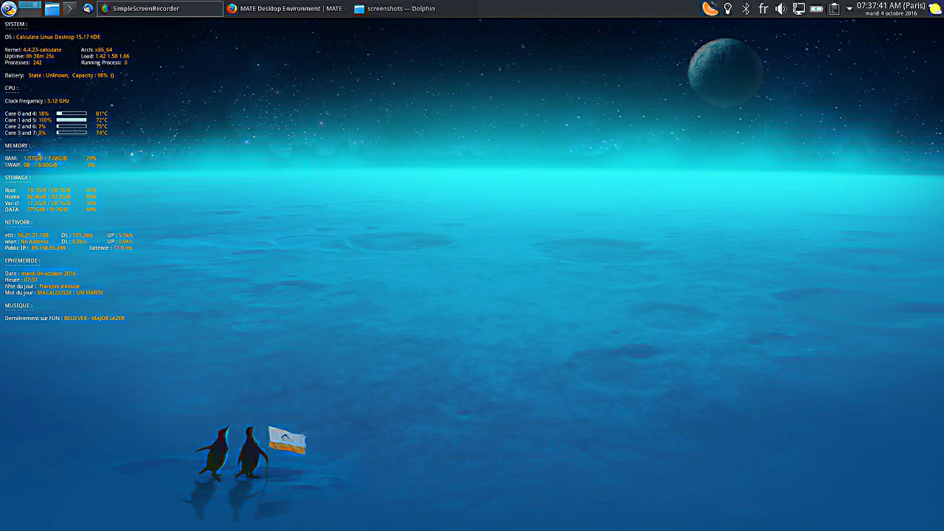